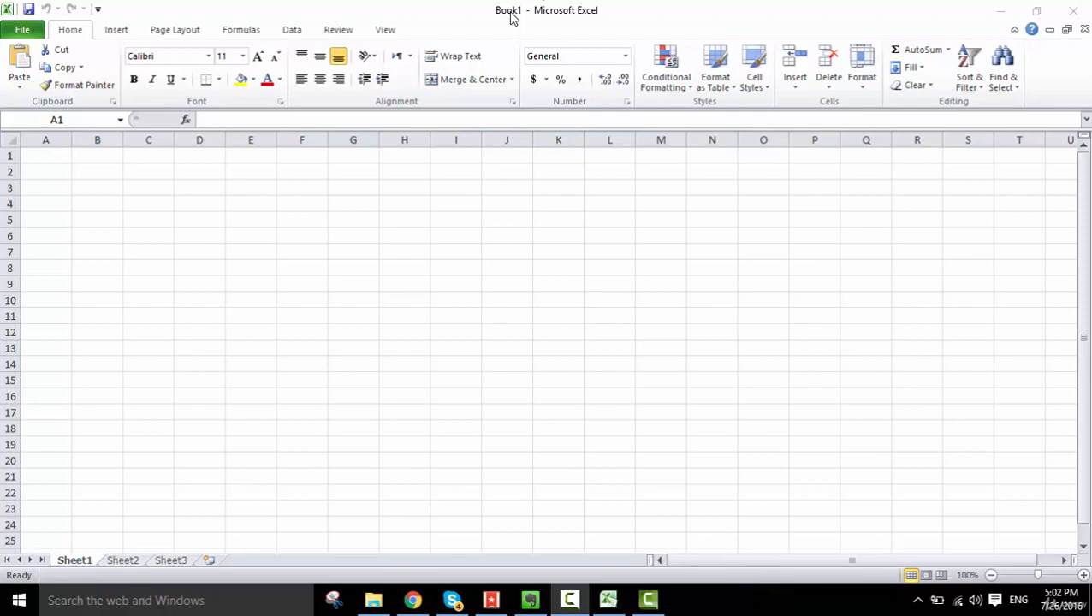
- Enter "Excel" in cell D5 and "Workbook" in cell E5 of Sheet1
{"action": "left_click", "coordinate": [462, 238]}
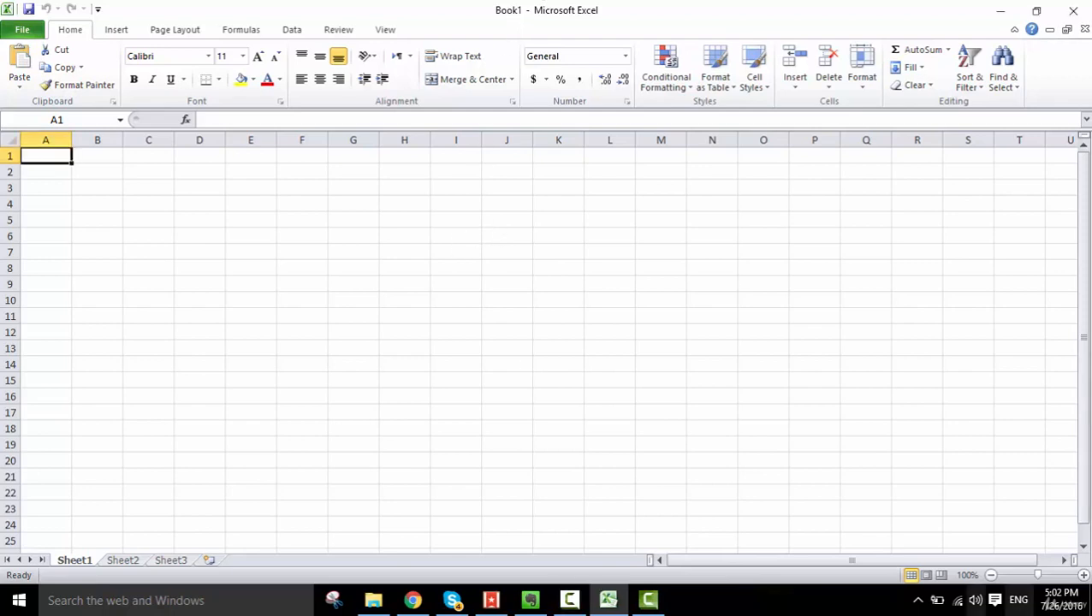
{"action": "left_click", "coordinate": [202, 221]}
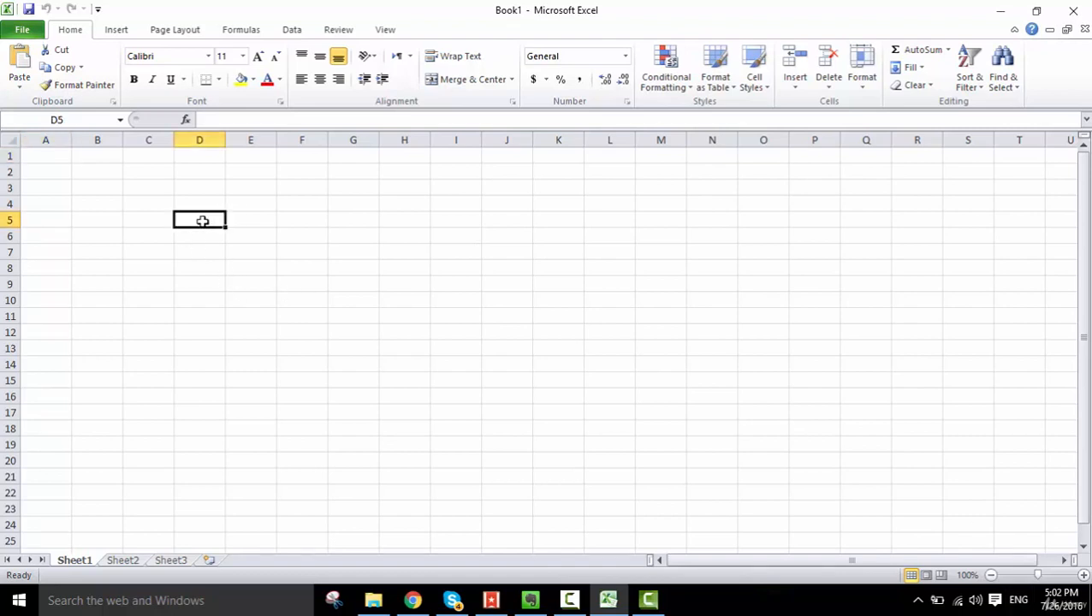
{"action": "type", "text": "Exce"}
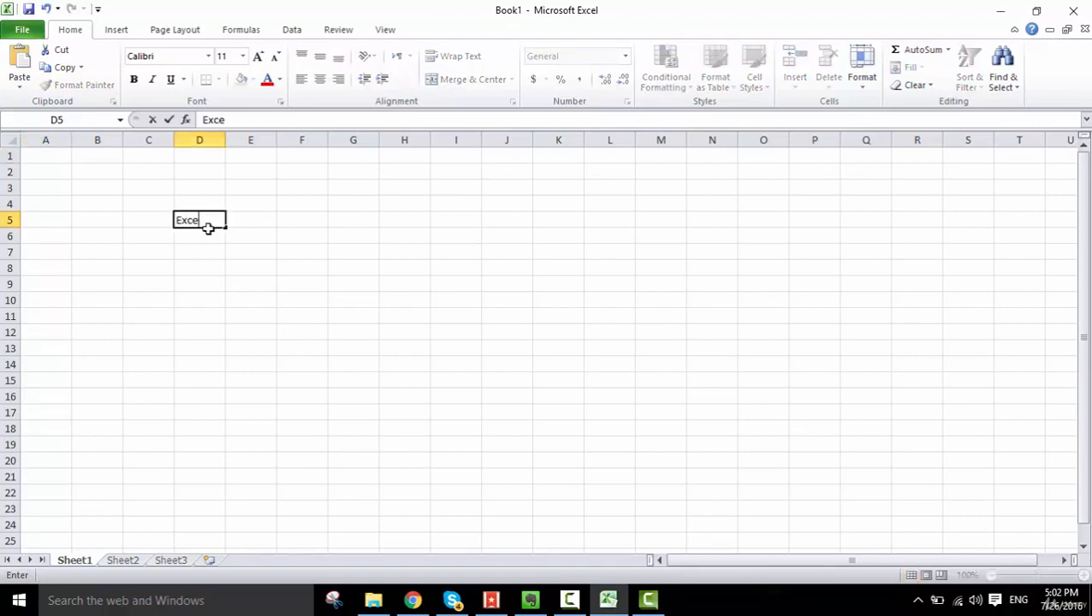
{"action": "type", "text": "l"}
{"action": "key", "text": "Return"}
{"action": "key", "text": "Up"}
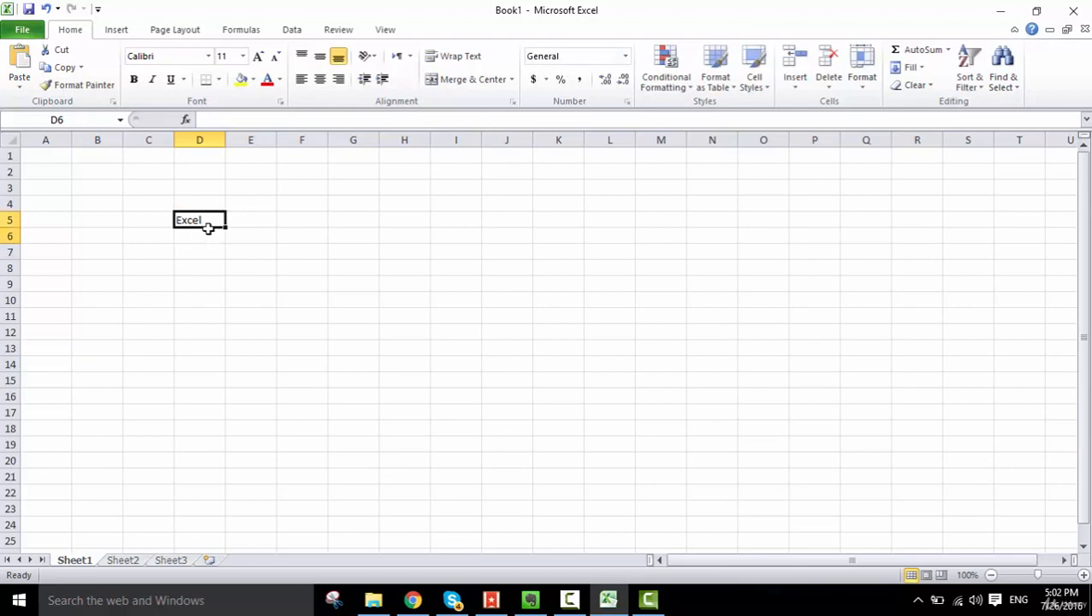
{"action": "key", "text": "Right"}
{"action": "type", "text": "Workbook"}
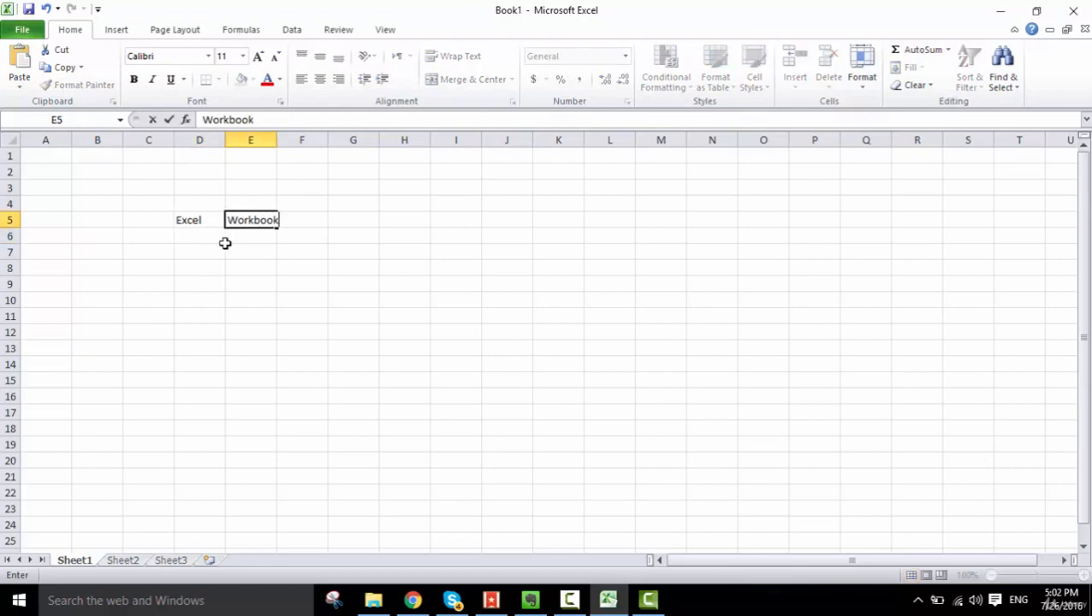
{"action": "key", "text": "Return"}
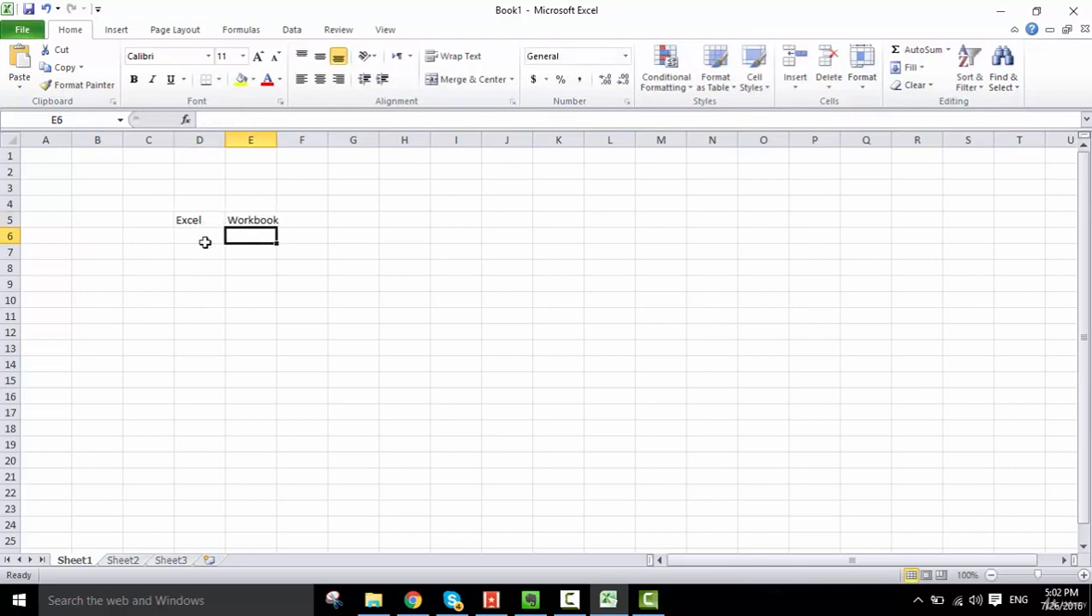
- Enter "Word" in cell D6 and "Document" in cell E6
{"action": "left_click", "coordinate": [204, 241]}
{"action": "type", "text": "WOr"}
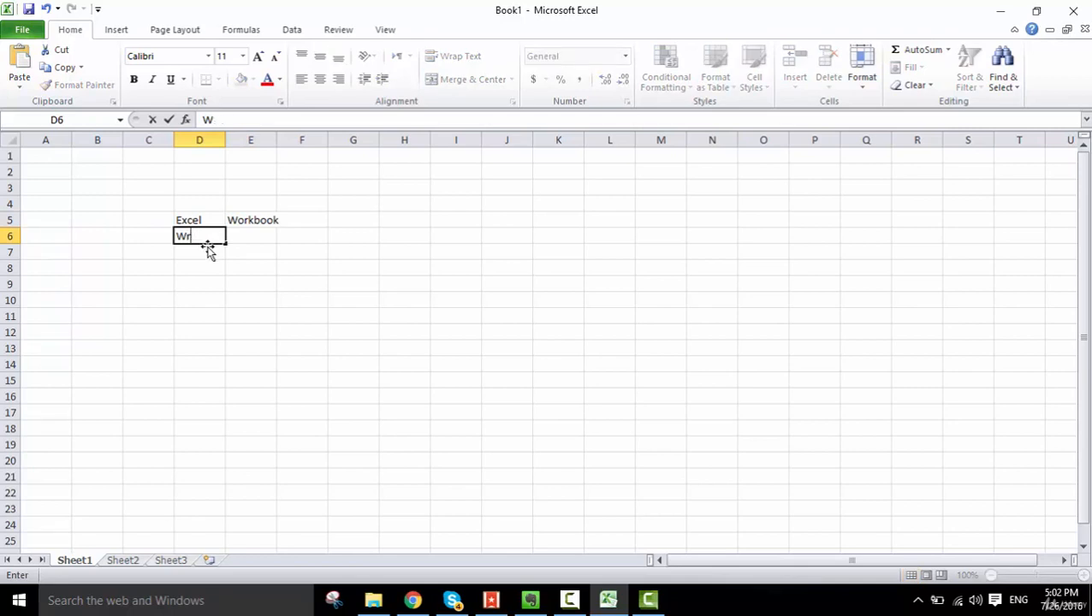
{"action": "key", "text": "BackSpace"}
{"action": "type", "text": "ord"}
{"action": "key", "text": "Return"}
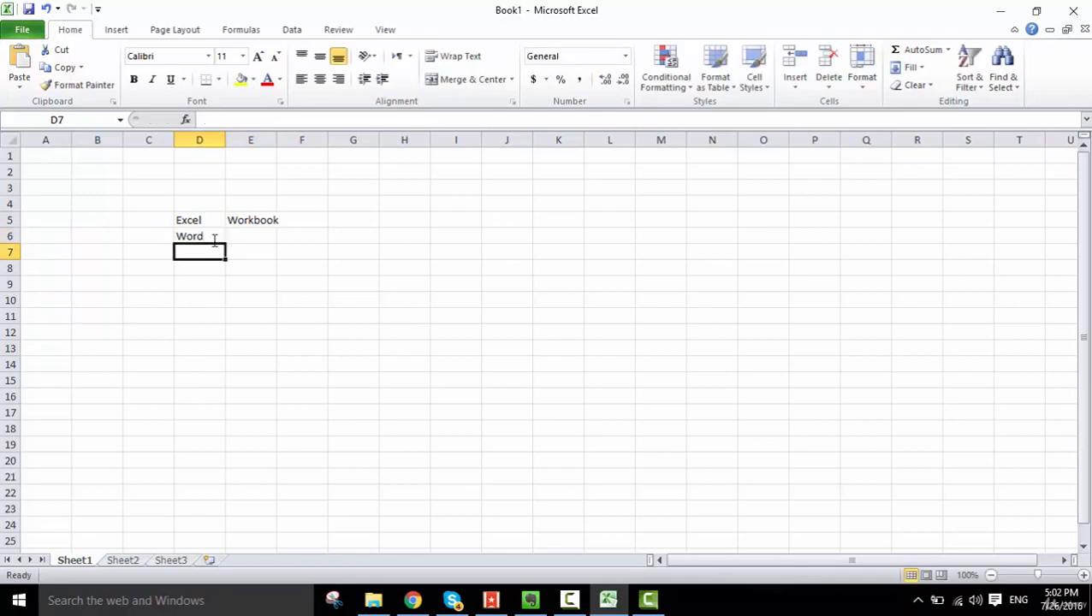
{"action": "left_click", "coordinate": [215, 238]}
{"action": "key", "text": "Right"}
{"action": "type", "text": "D"}
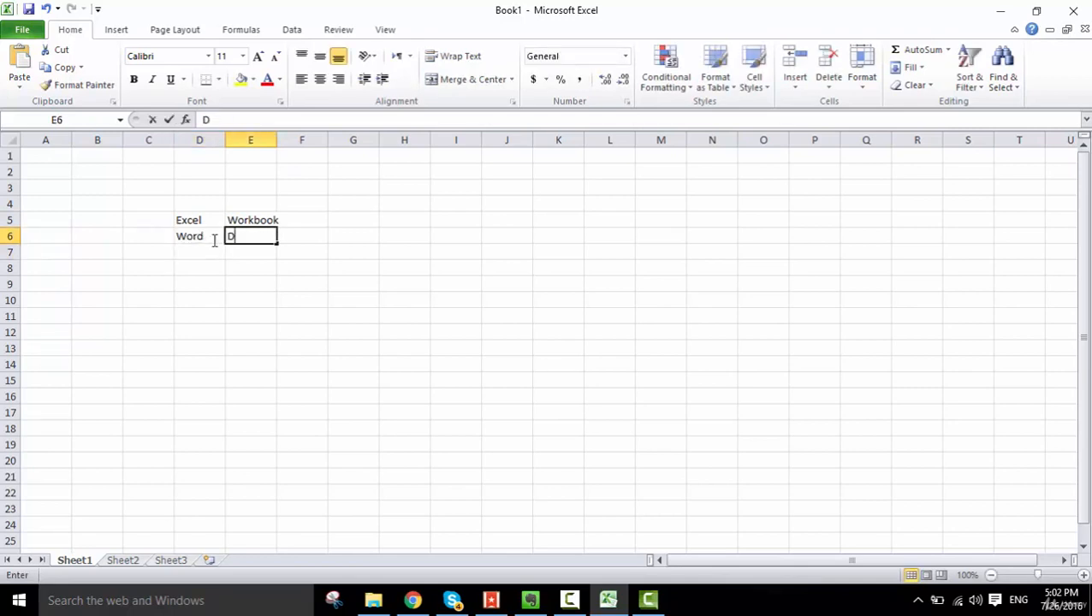
{"action": "type", "text": "ocument"}
{"action": "key", "text": "Return"}
- Enter "PowerPoint" in cell D7 and "Presentation" in cell E7
{"action": "left_click", "coordinate": [222, 254]}
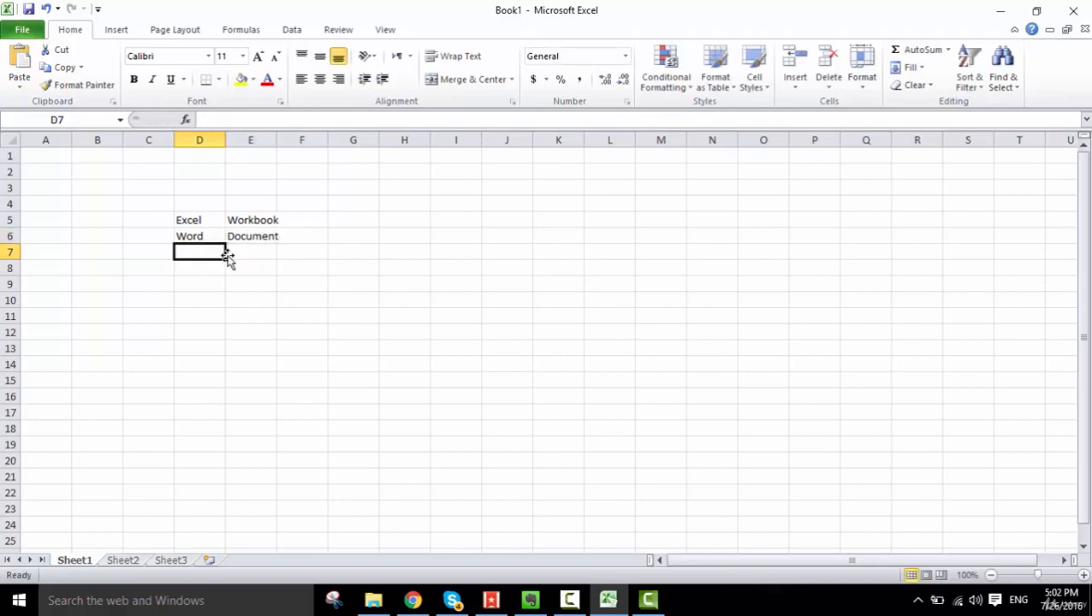
{"action": "type", "text": "PowerPoint"}
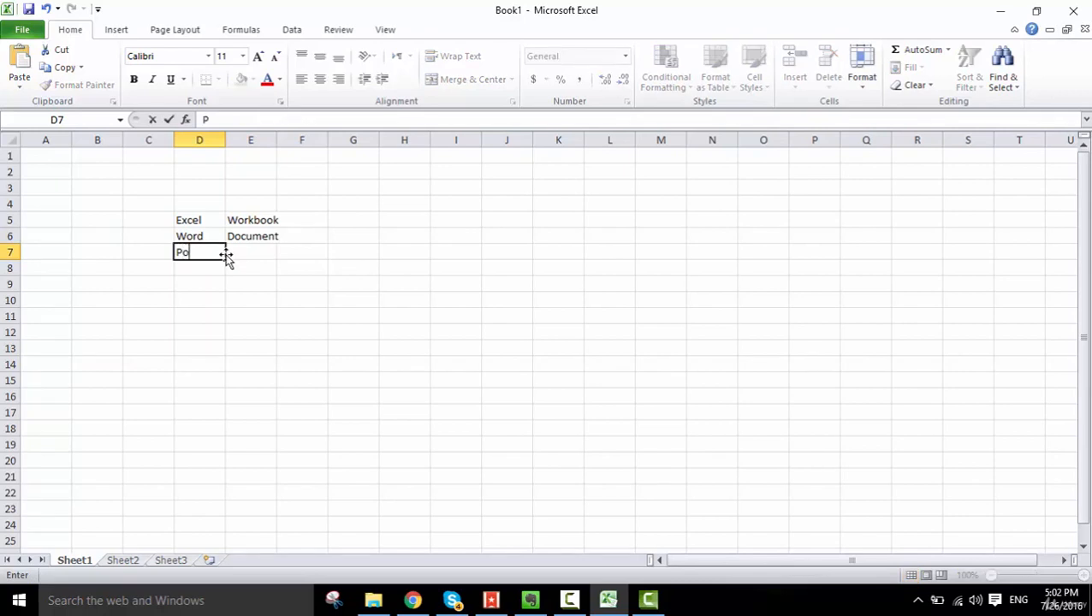
{"action": "key", "text": "Return"}
{"action": "key", "text": "Up"}
{"action": "key", "text": "Right"}
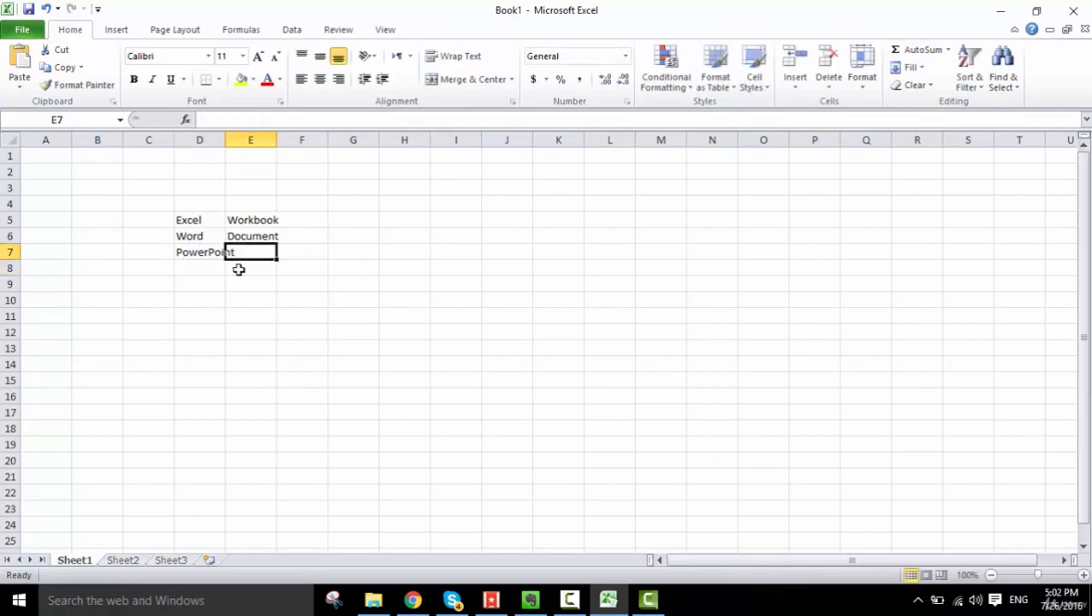
{"action": "type", "text": "Pres"}
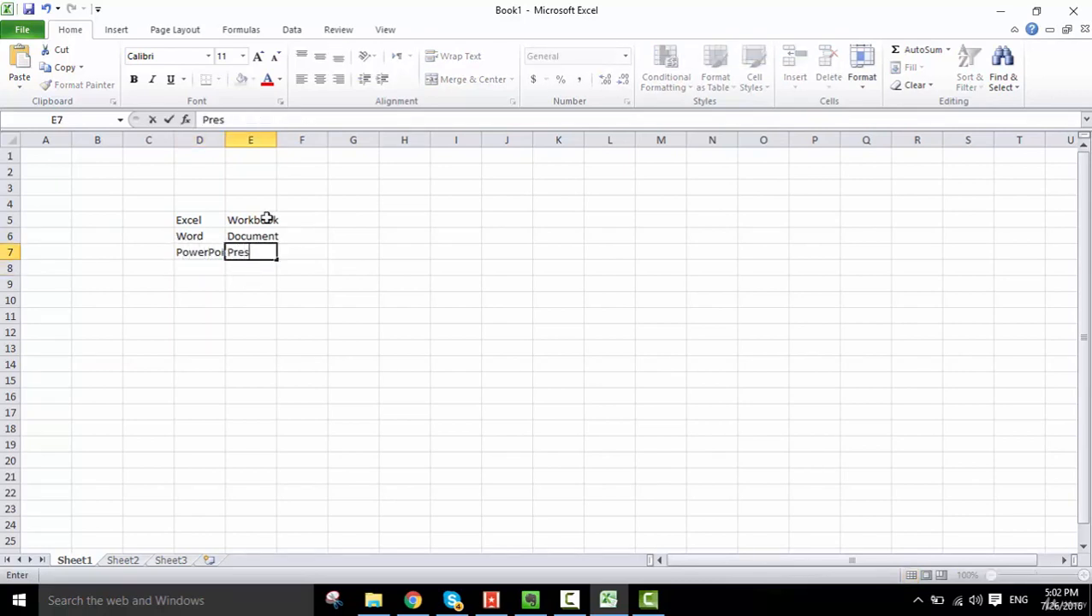
{"action": "type", "text": "entation"}
{"action": "key", "text": "Return"}
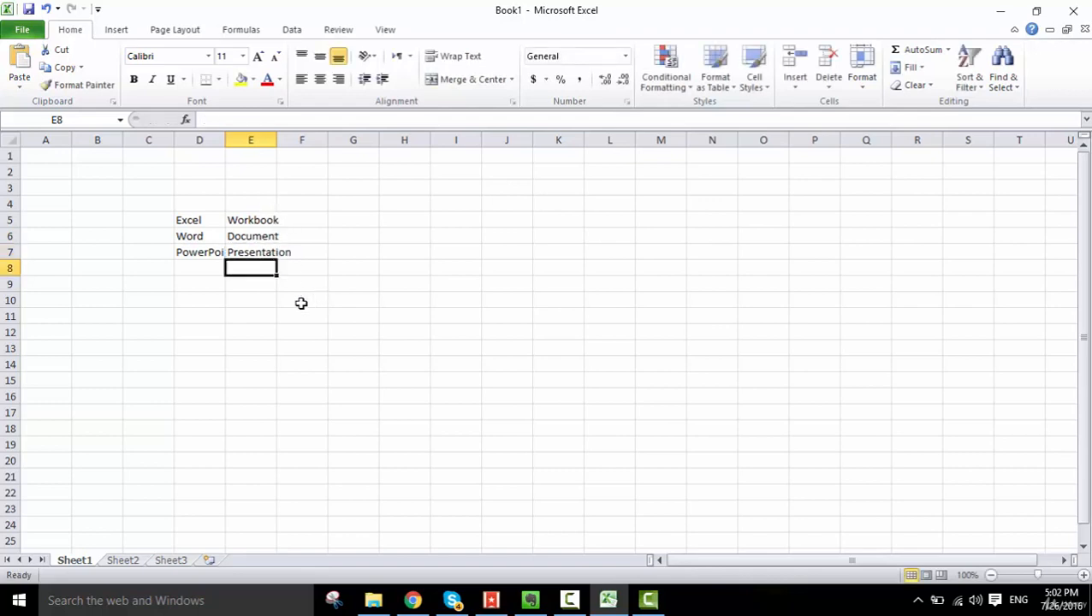
- Widen columns D, E and F to fit their text, and enter "Document1" in cell F6
{"action": "left_click_drag", "start_coordinate": [228, 139], "coordinate": [460, 144]}
{"action": "left_click", "coordinate": [348, 219]}
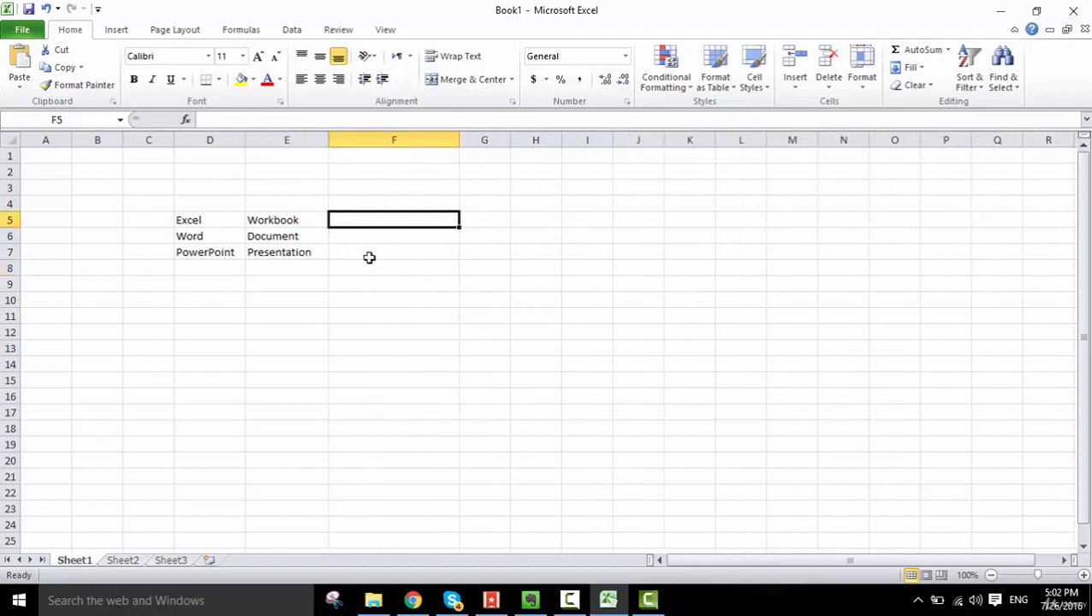
{"action": "left_click", "coordinate": [358, 236]}
{"action": "type", "text": "Do"}
{"action": "key", "text": "BackSpace"}
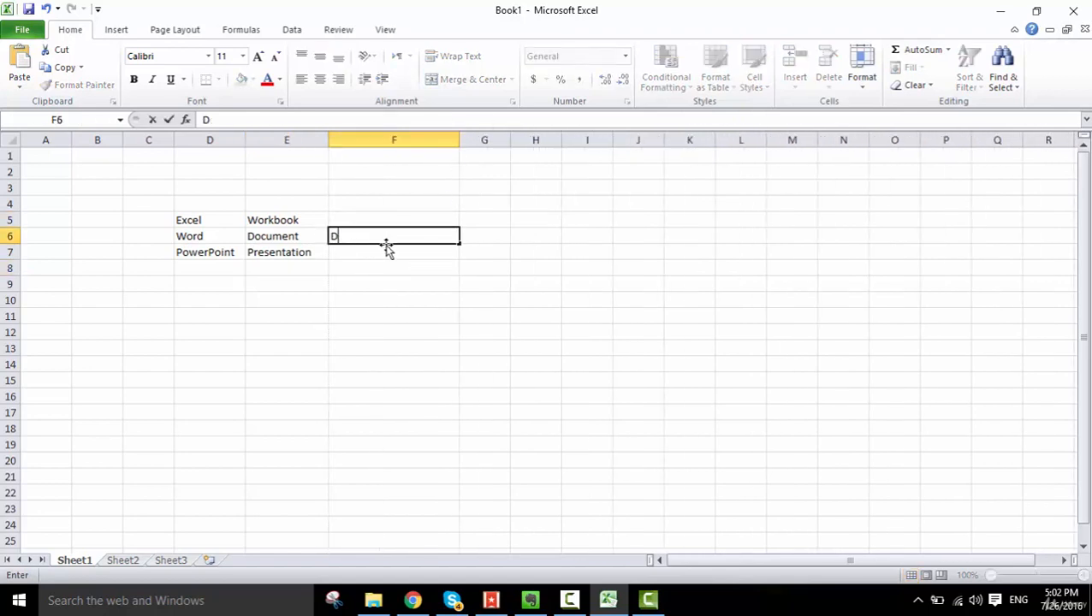
{"action": "type", "text": "ocument1"}
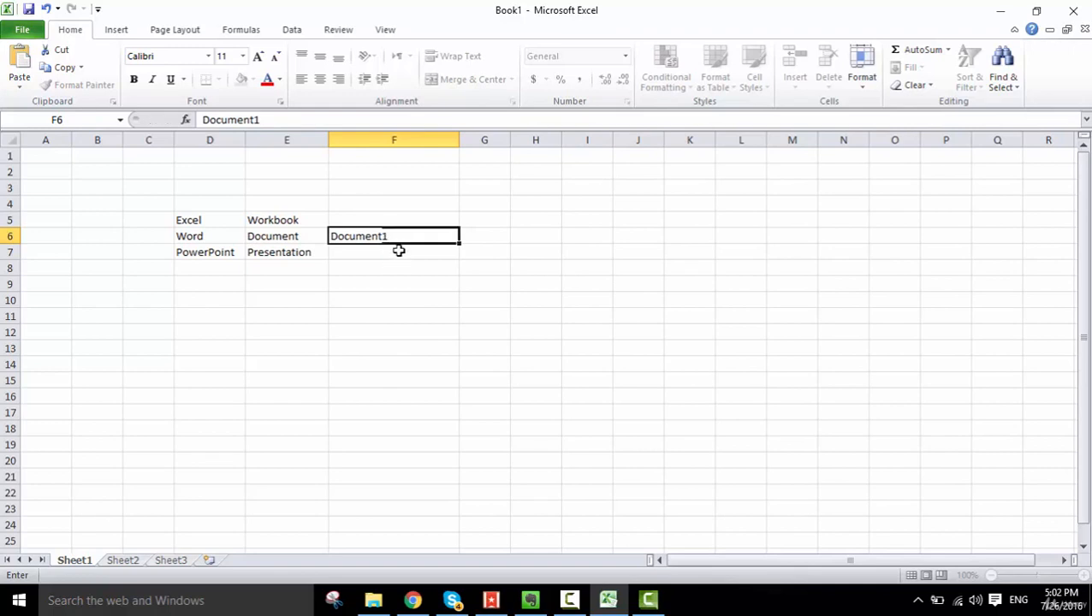
{"action": "key", "text": "ctrl+Return"}
- Enter "Workbook1" in cell F5 and "Presentation1" in cell F7
{"action": "key", "text": "Up"}
{"action": "type", "text": "Workbook1"}
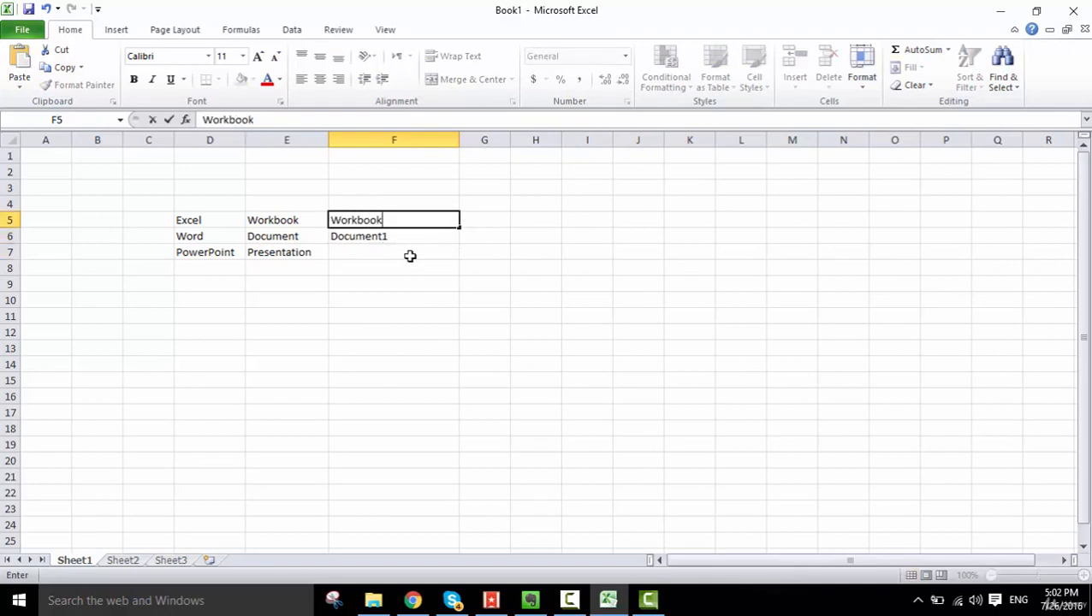
{"action": "key", "text": "Return"}
{"action": "key", "text": "Down"}
{"action": "type", "text": "Presen"}
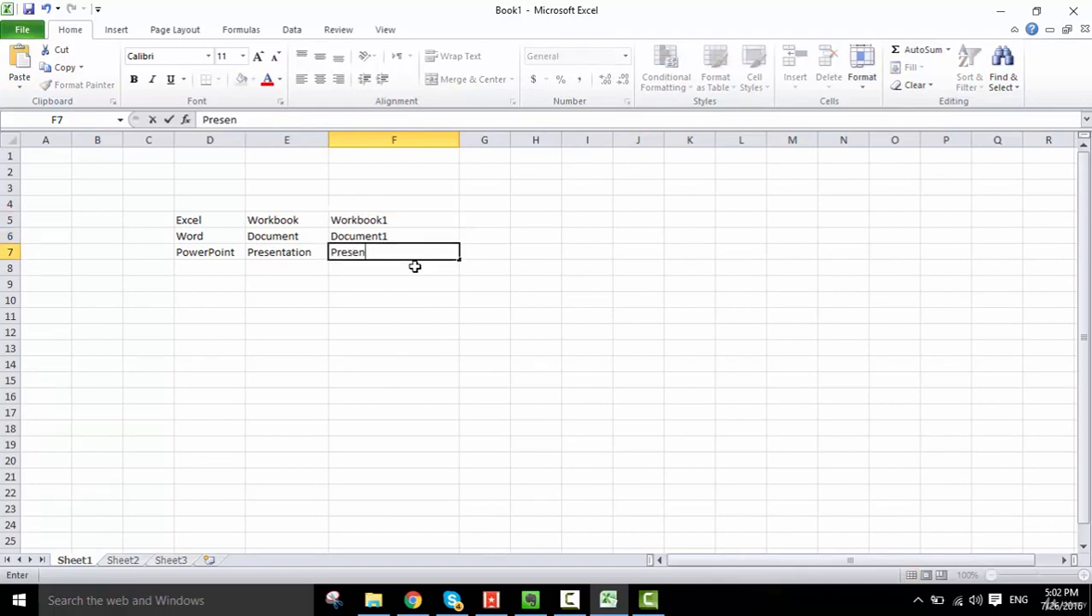
{"action": "type", "text": "tation1"}
{"action": "key", "text": "Return"}
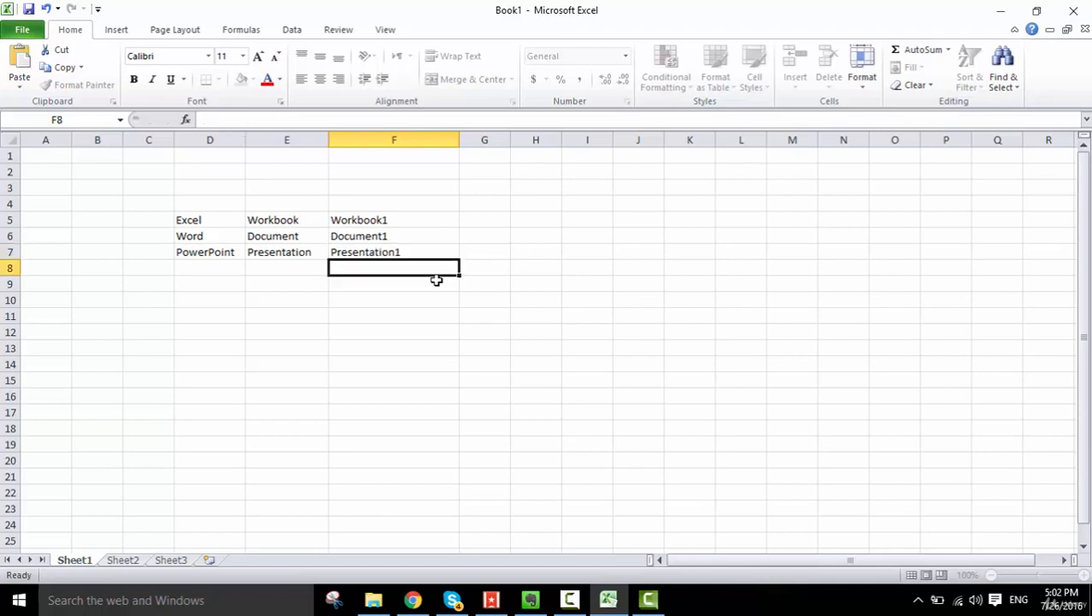
{"action": "key", "text": "Up"}
{"action": "key", "text": "Up"}
{"action": "key", "text": "Up"}
{"action": "key", "text": "Down"}
{"action": "key", "text": "Down"}
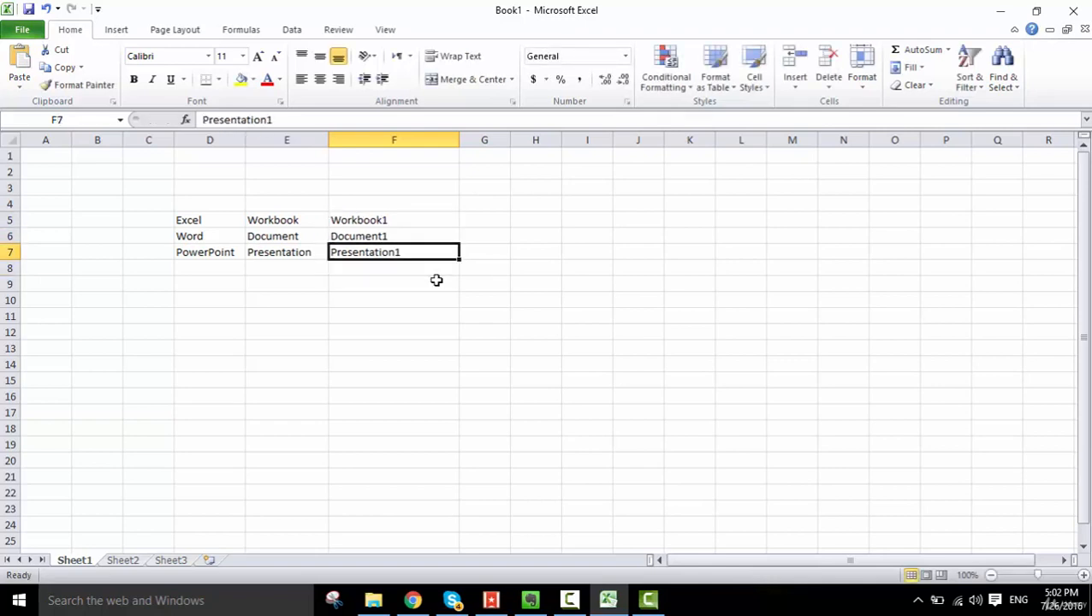
{"action": "key", "text": "Up"}
{"action": "key", "text": "Up"}
{"action": "left_click", "coordinate": [437, 281]}
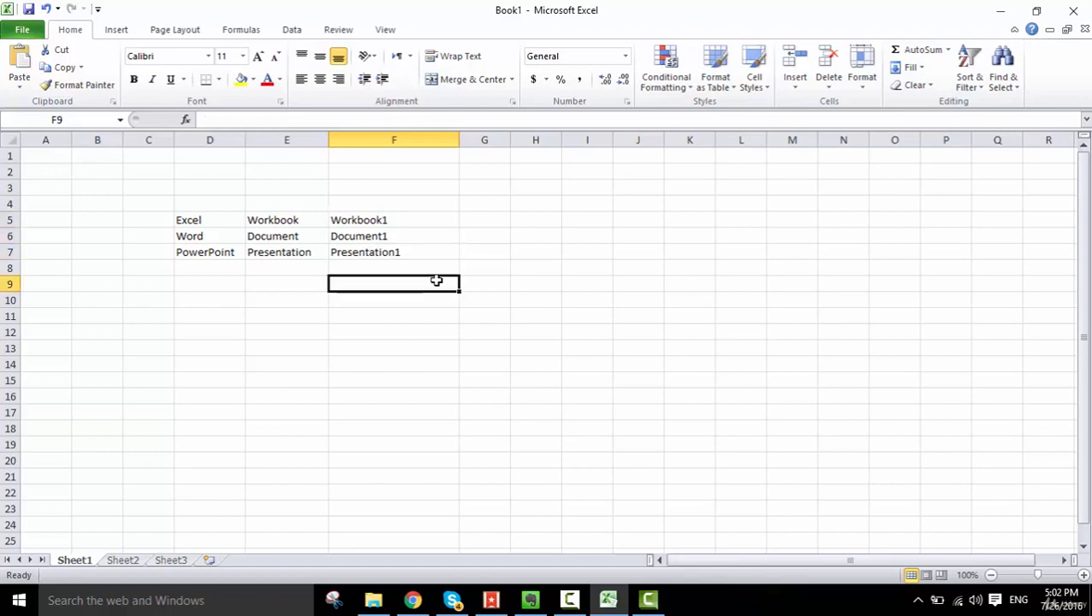
- Replace the content of cell F5 with "Book1"
{"action": "key", "text": "Up"}
{"action": "key", "text": "Up"}
{"action": "key", "text": "Up"}
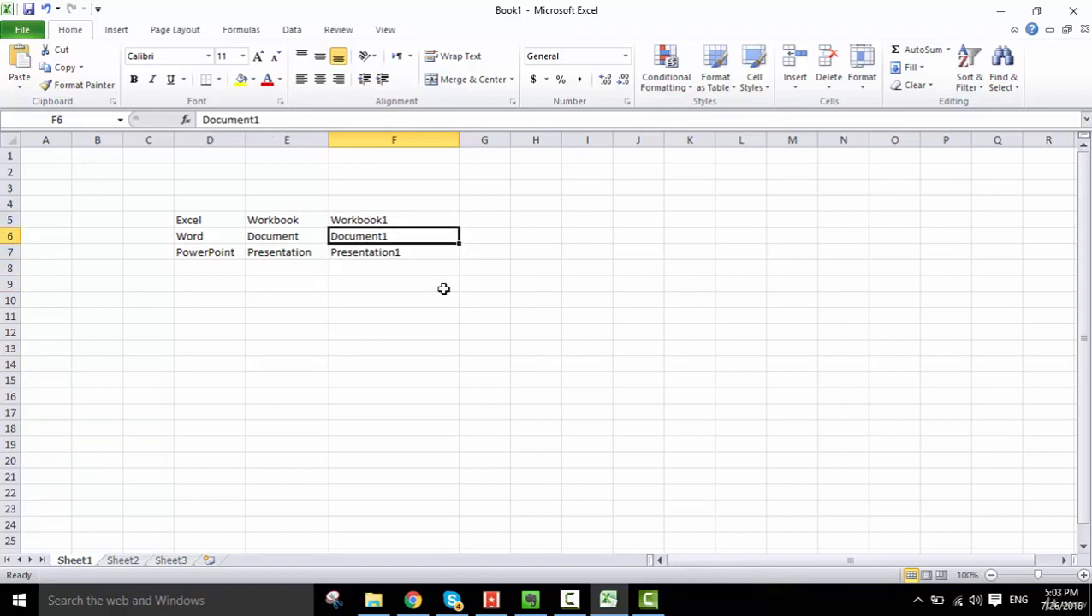
{"action": "key", "text": "Up"}
{"action": "type", "text": "Book1"}
{"action": "key", "text": "Return"}
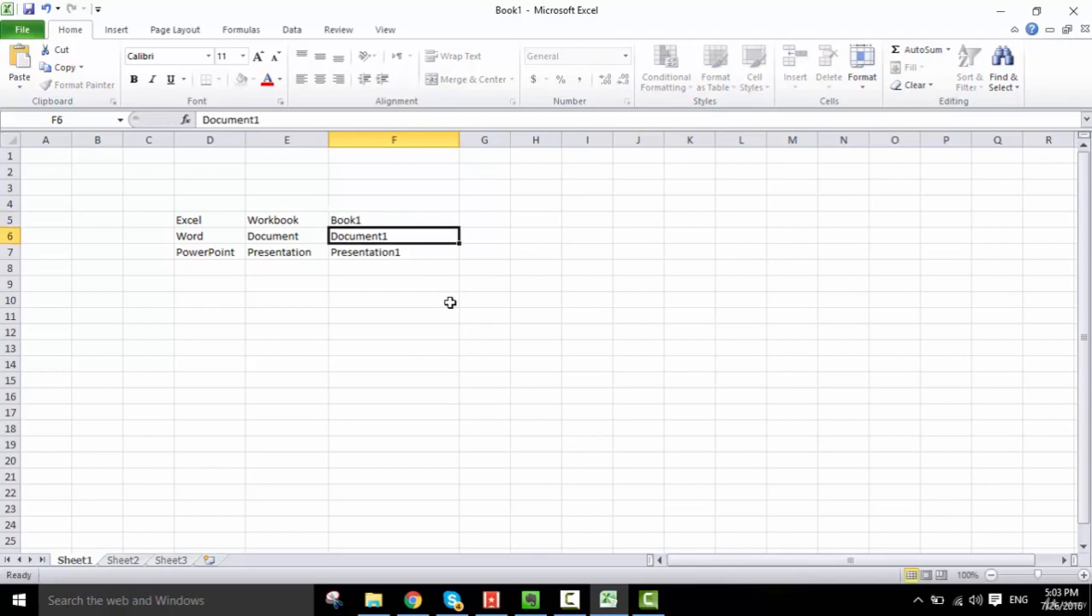
- Enter "Book2" in cell G5, beside the Book1 entry
{"action": "key", "text": "Up"}
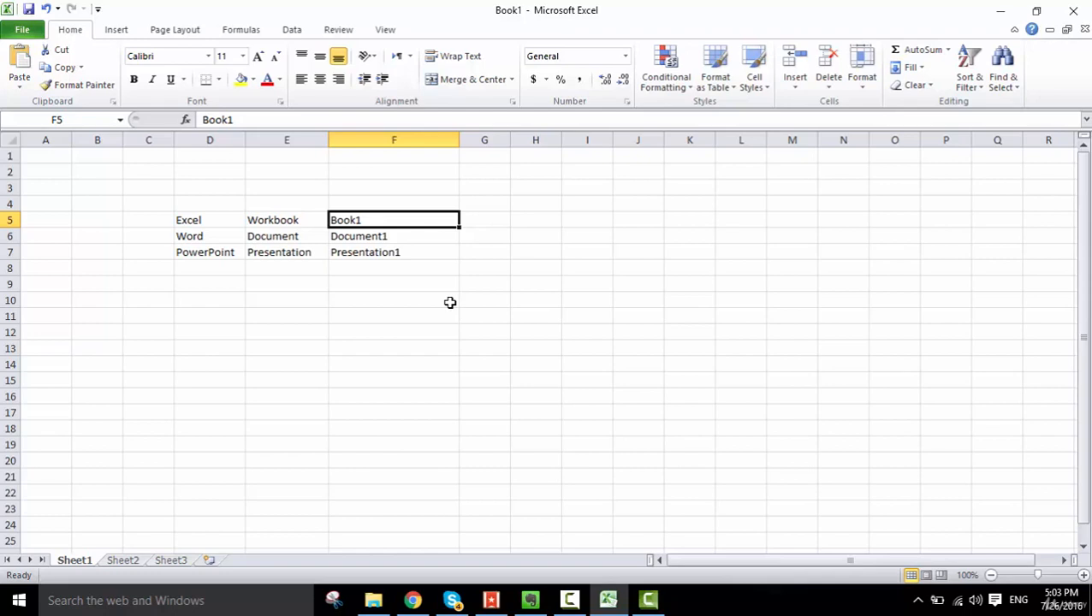
{"action": "key", "text": "Right"}
{"action": "type", "text": "Book2"}
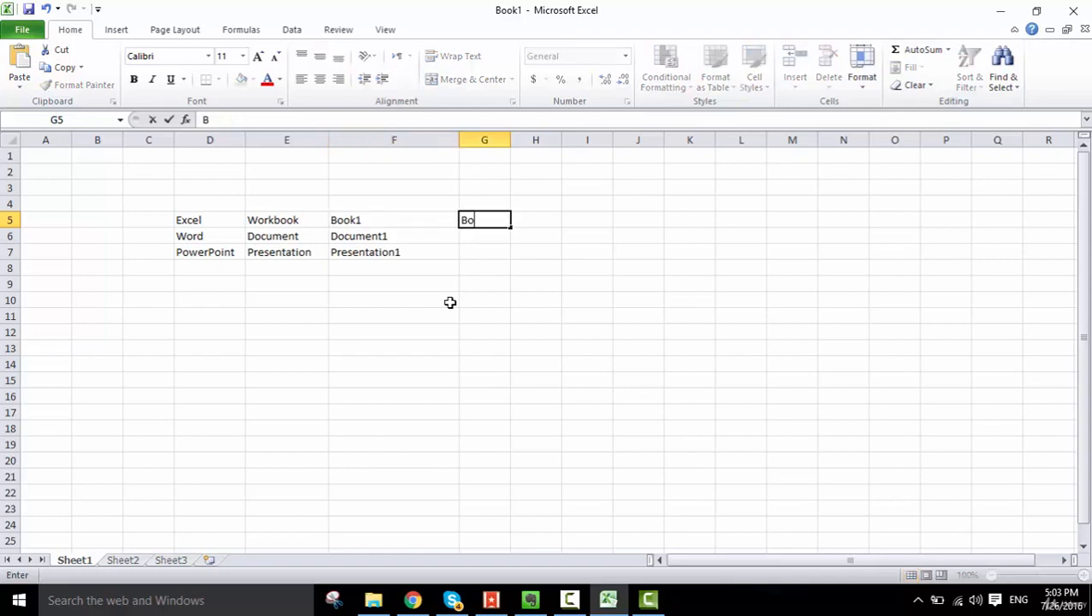
{"action": "key", "text": "Return"}
{"action": "key", "text": "Up"}
{"action": "key", "text": "Right"}
{"action": "key", "text": "Right"}
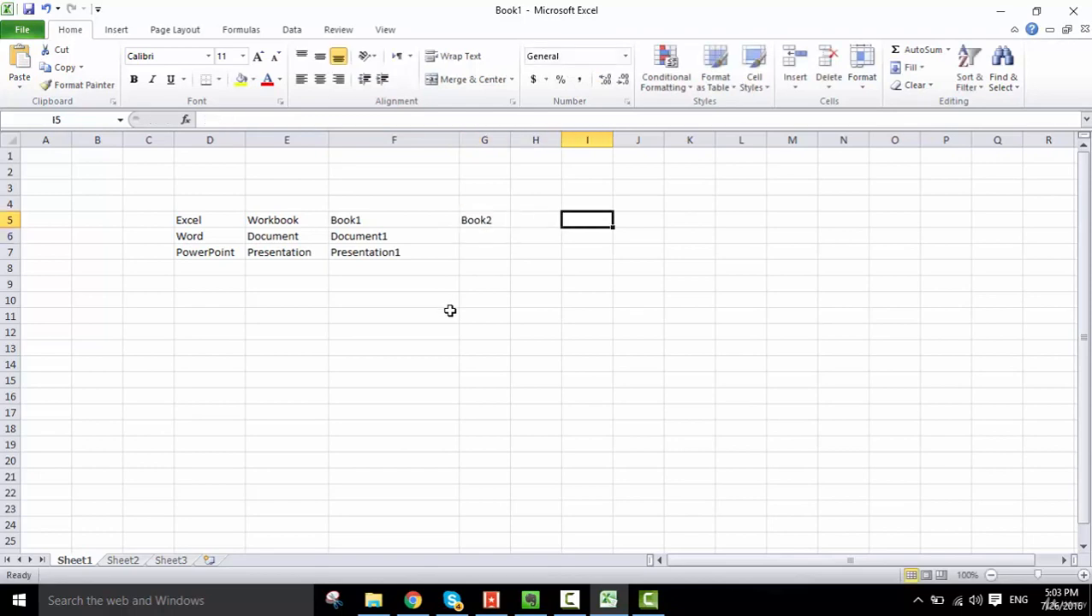
{"action": "key", "text": "Left"}
{"action": "key", "text": "Left"}
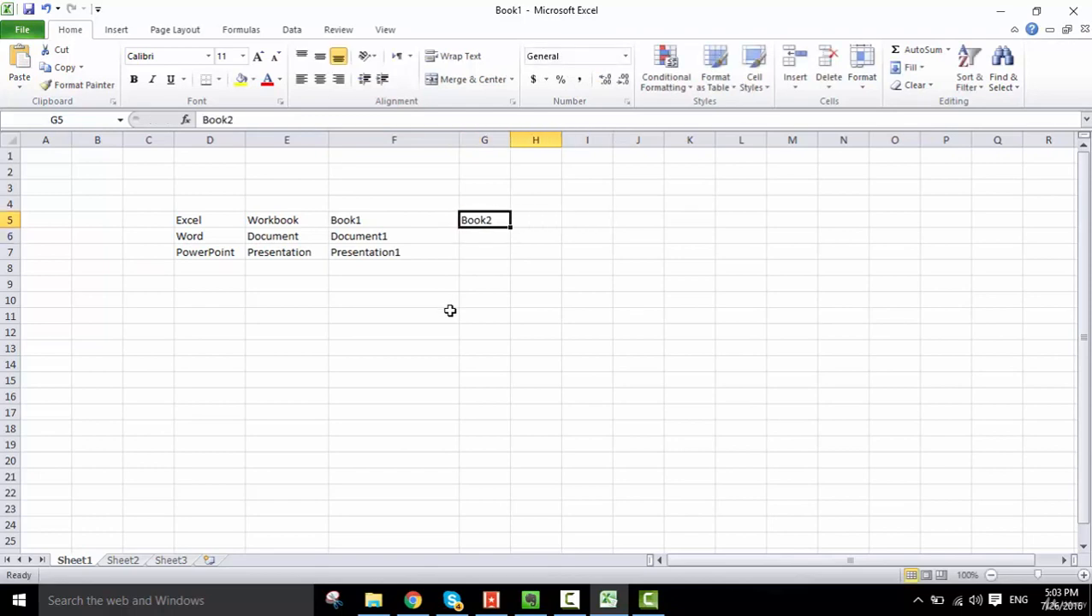
{"action": "key", "text": "Left"}
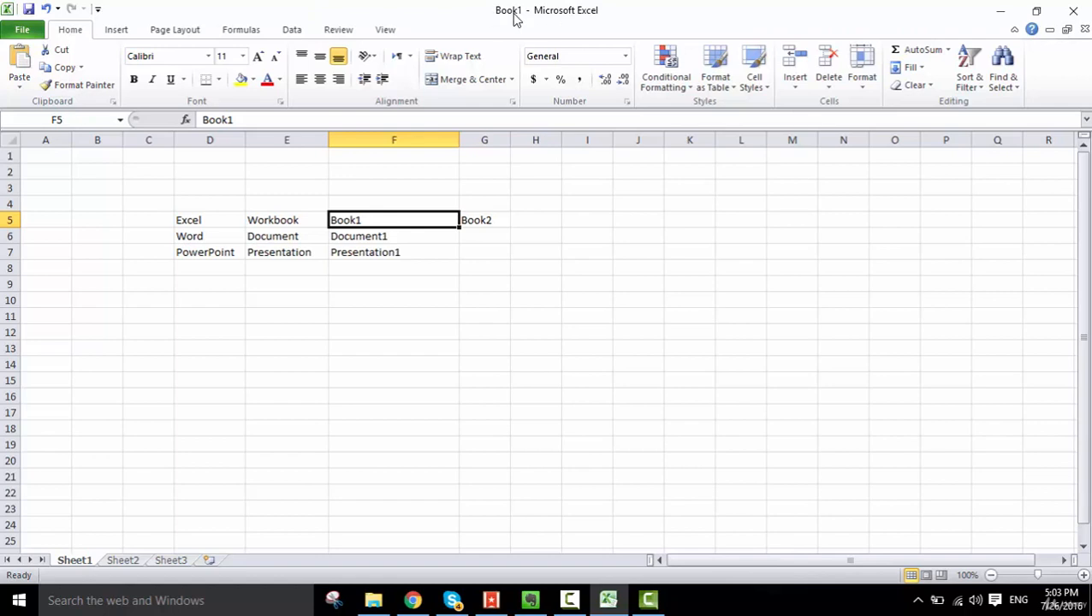
- Save the workbook in the Documents folder as "My First Workbook" in Excel Workbook format
{"action": "left_click", "coordinate": [23, 31]}
{"action": "left_click", "coordinate": [49, 77]}
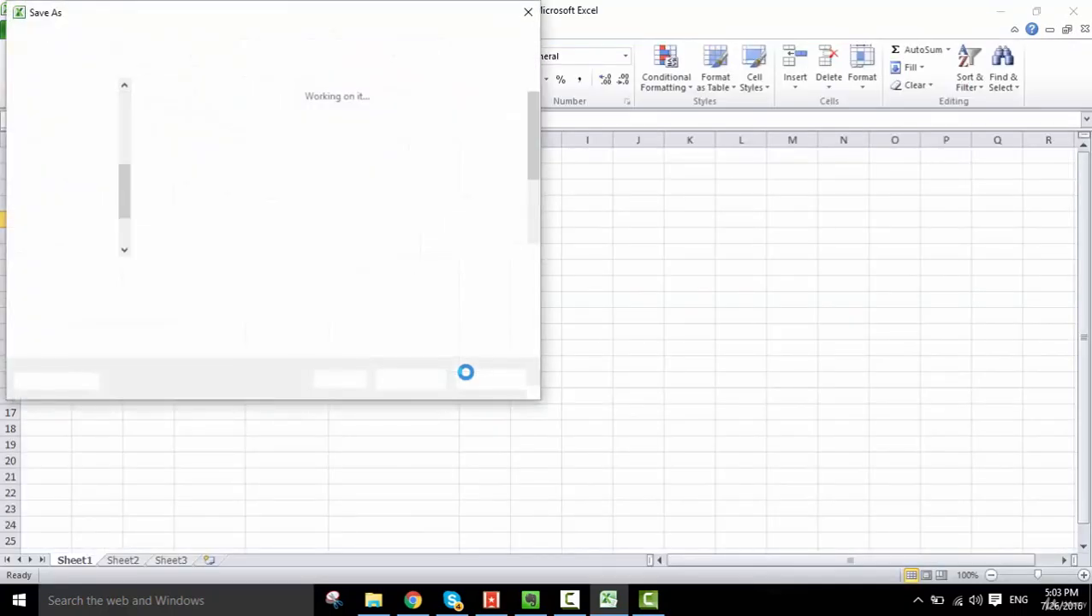
{"action": "type", "text": "My "}
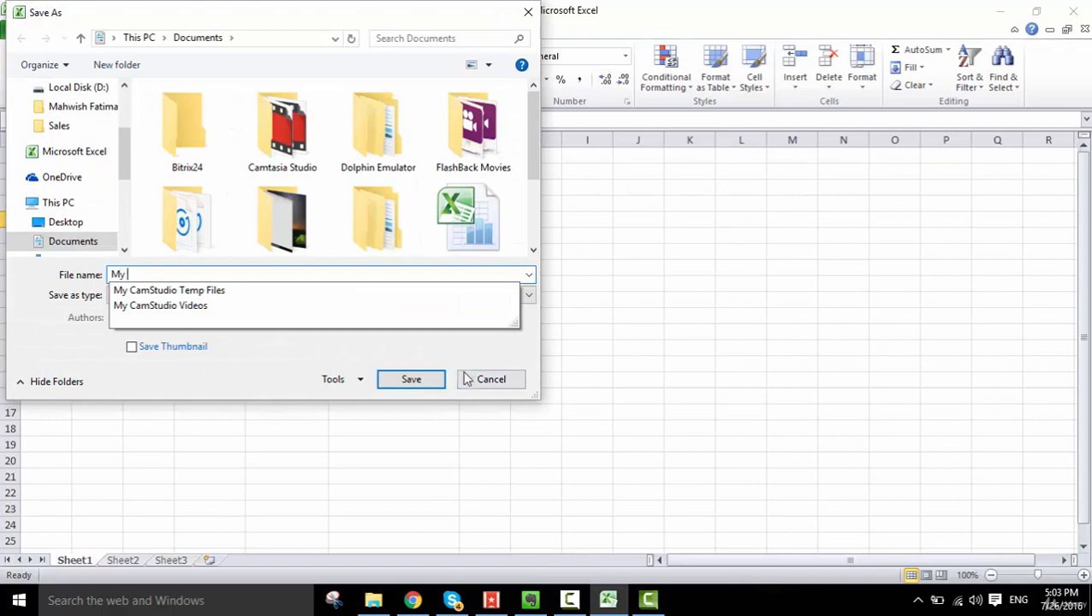
{"action": "type", "text": "First Workbook"}
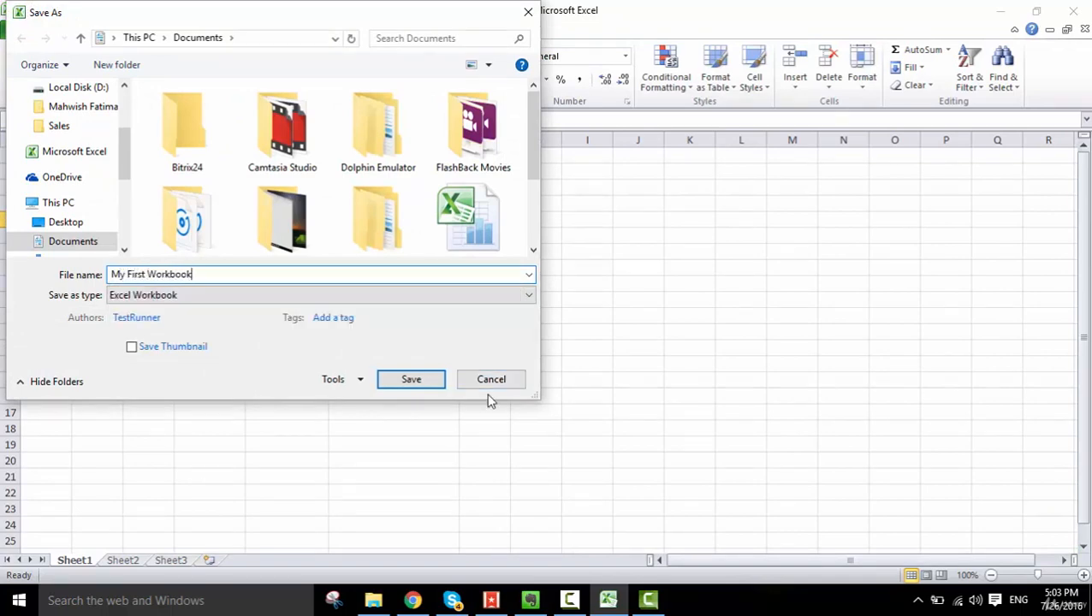
{"action": "left_click", "coordinate": [404, 385]}
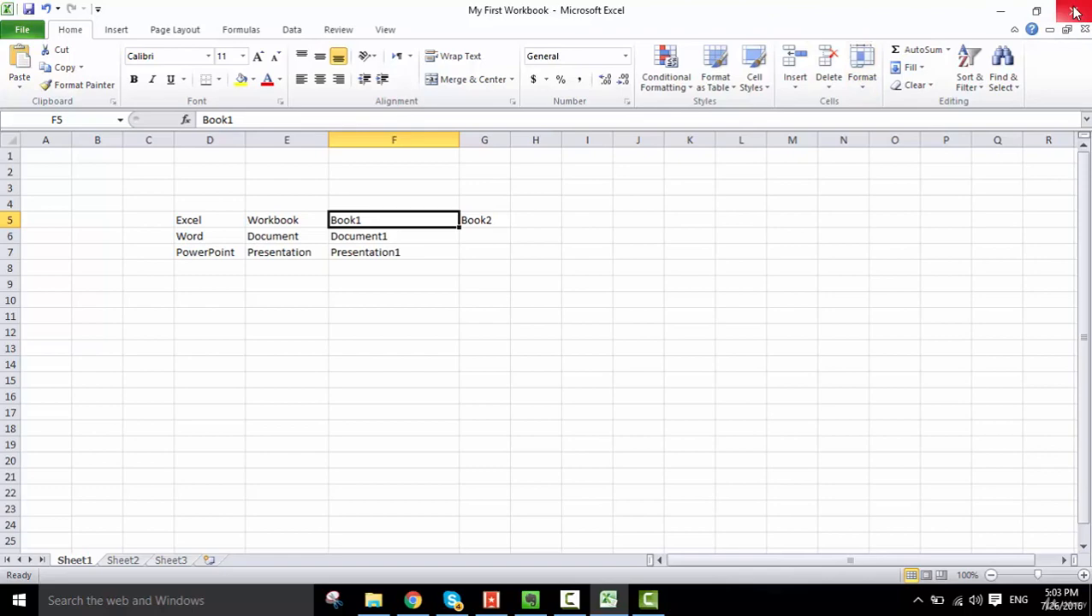
- Reduce the workbook window to a smaller size and maximize it again
{"action": "left_click", "coordinate": [1036, 11]}
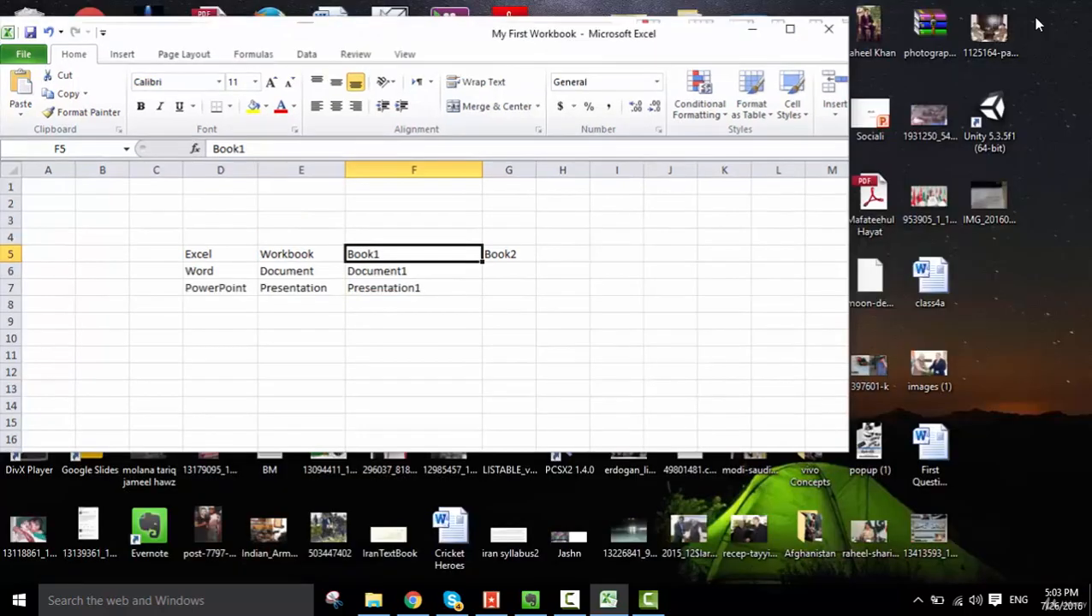
{"action": "double_click", "coordinate": [792, 51]}
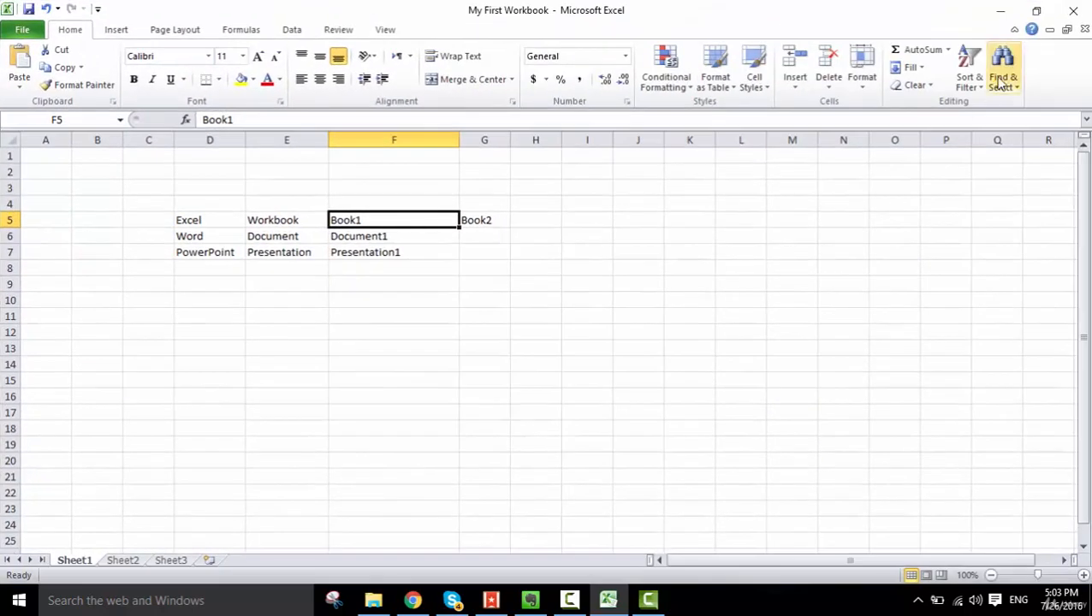
- Shrink the workbook window and maximize it, and minimize it and bring it back on screen
{"action": "left_click", "coordinate": [1035, 12]}
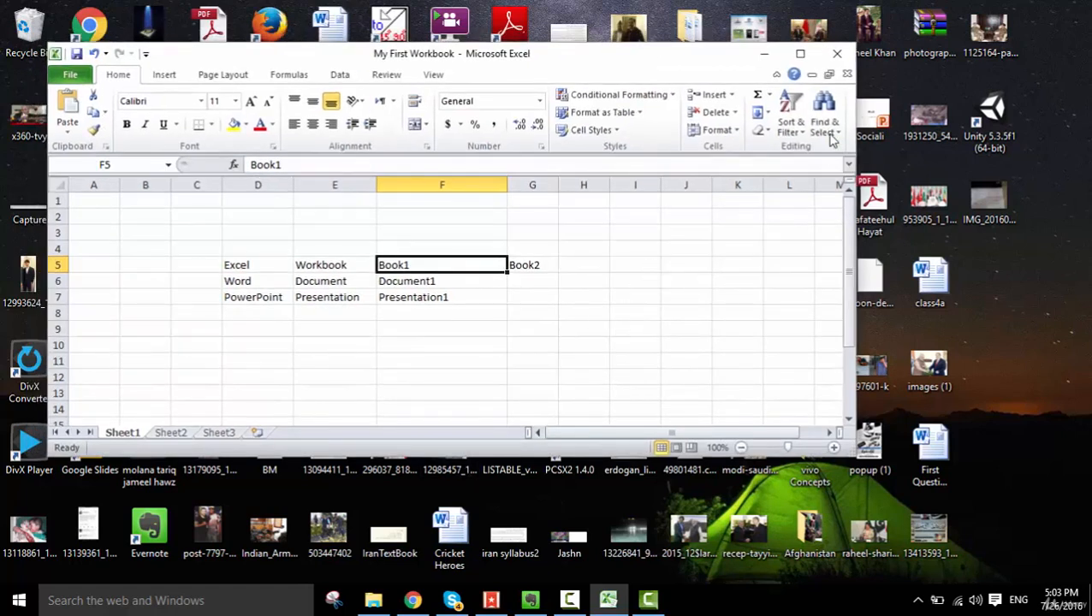
{"action": "left_click", "coordinate": [798, 56]}
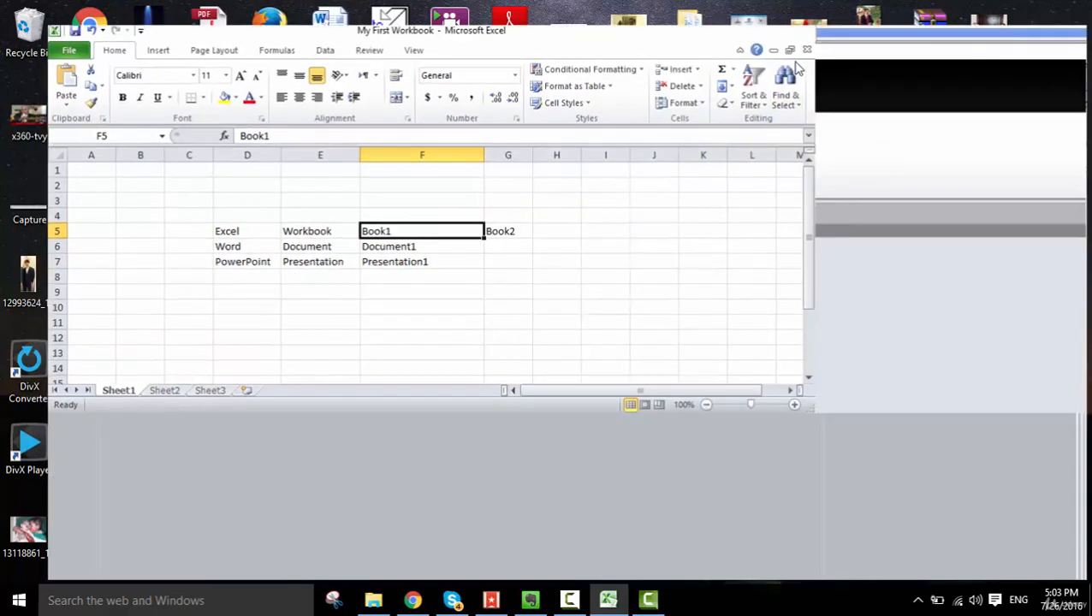
{"action": "left_click", "coordinate": [1002, 13]}
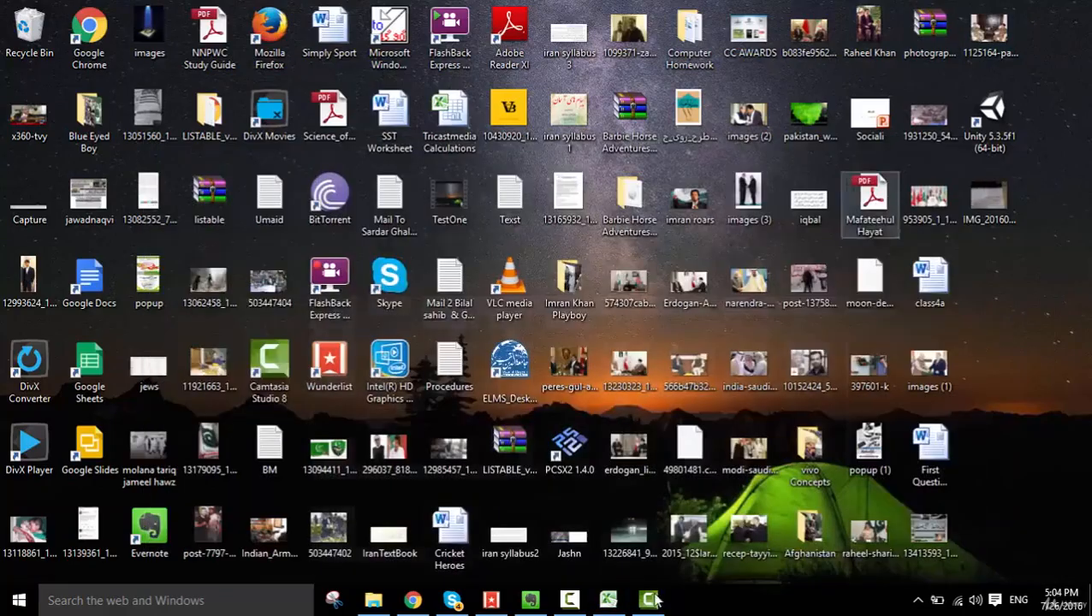
{"action": "left_click", "coordinate": [608, 599]}
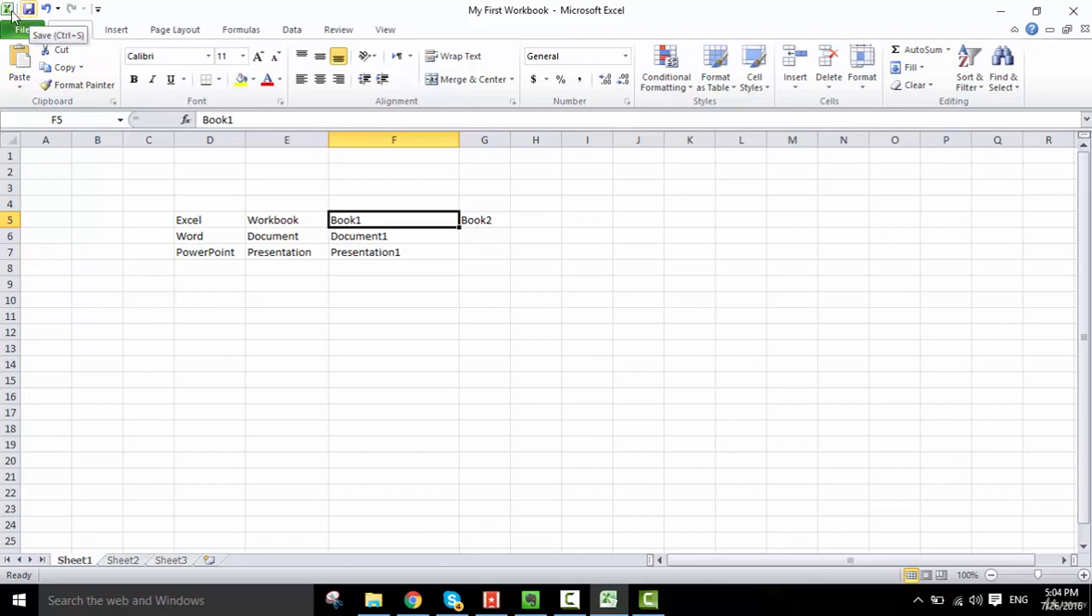
- Add the Spelling command to the Quick Access Toolbar
{"action": "left_click", "coordinate": [96, 10]}
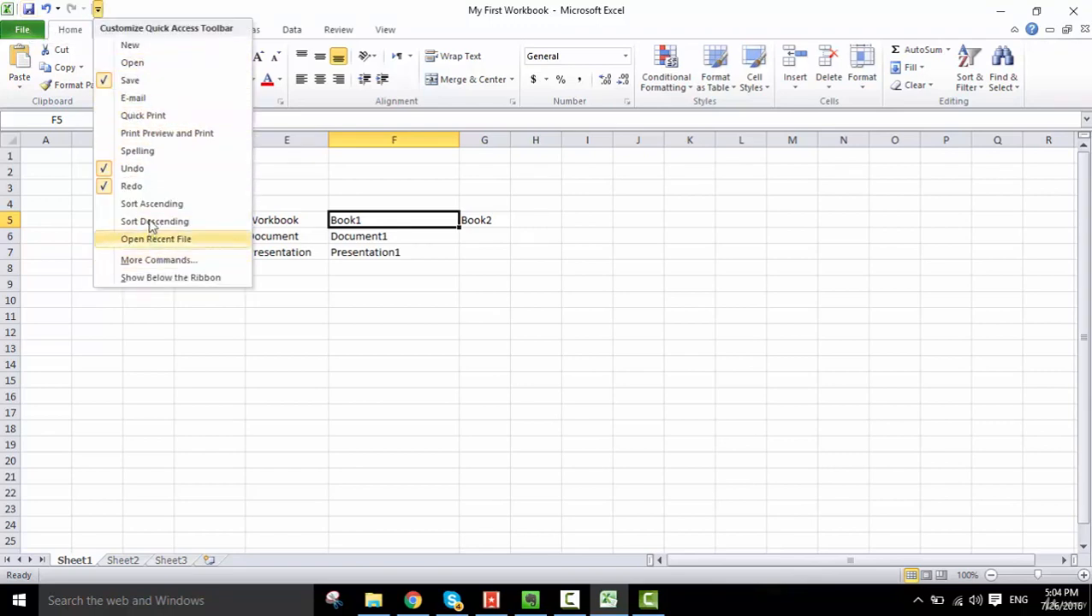
{"action": "left_click", "coordinate": [128, 152]}
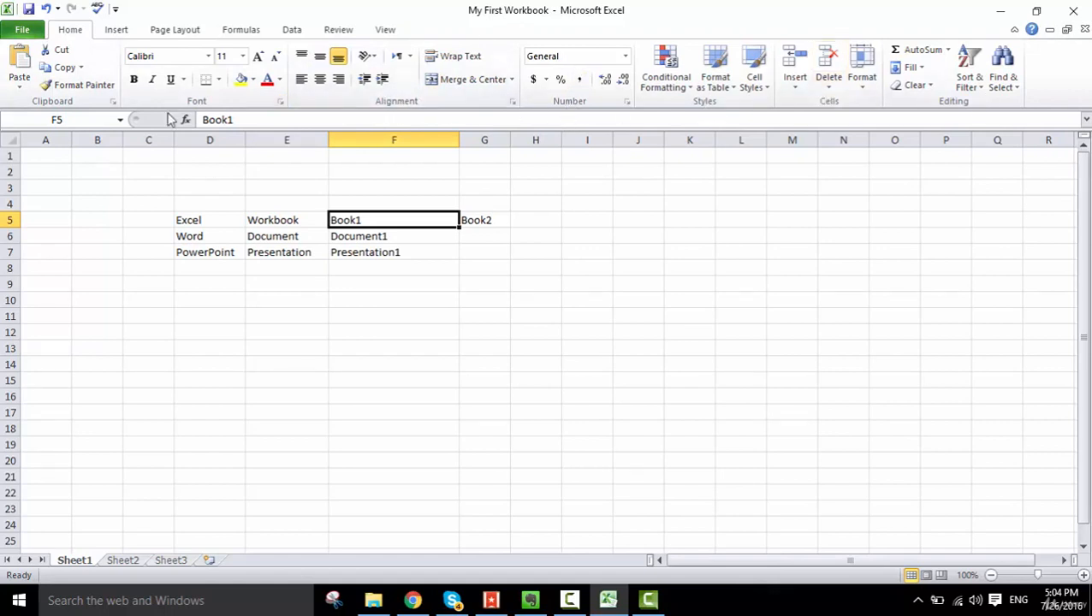
{"action": "left_click", "coordinate": [114, 31]}
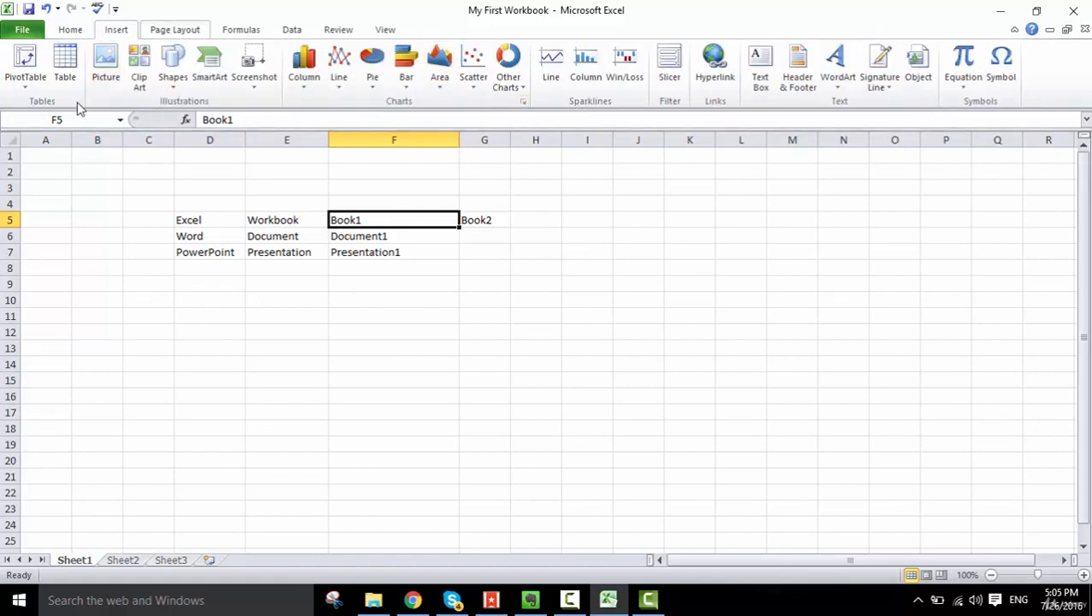
{"action": "left_click", "coordinate": [174, 31]}
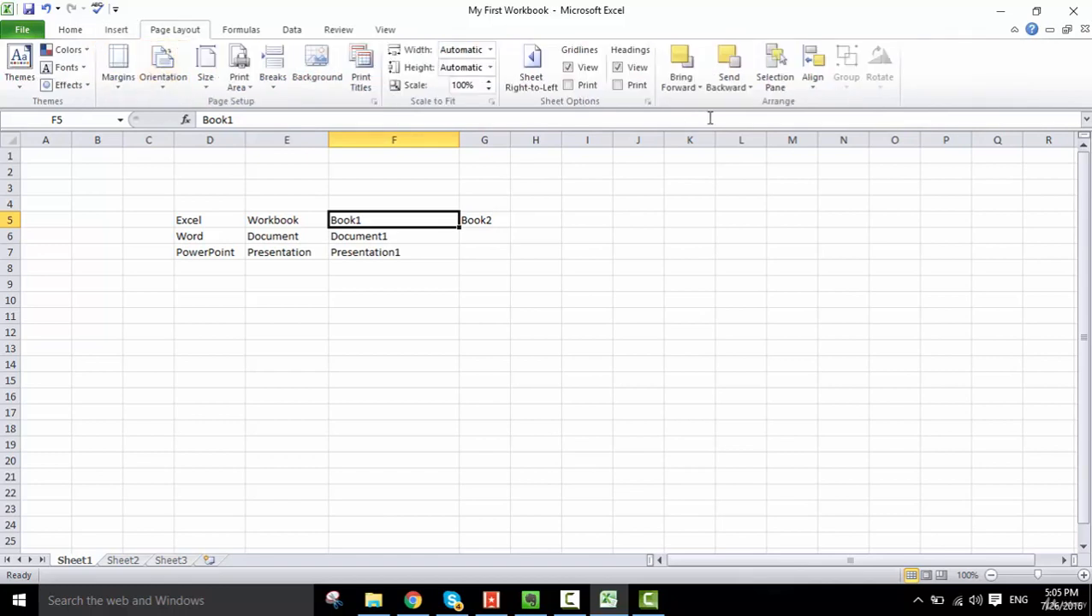
{"action": "left_click", "coordinate": [240, 30]}
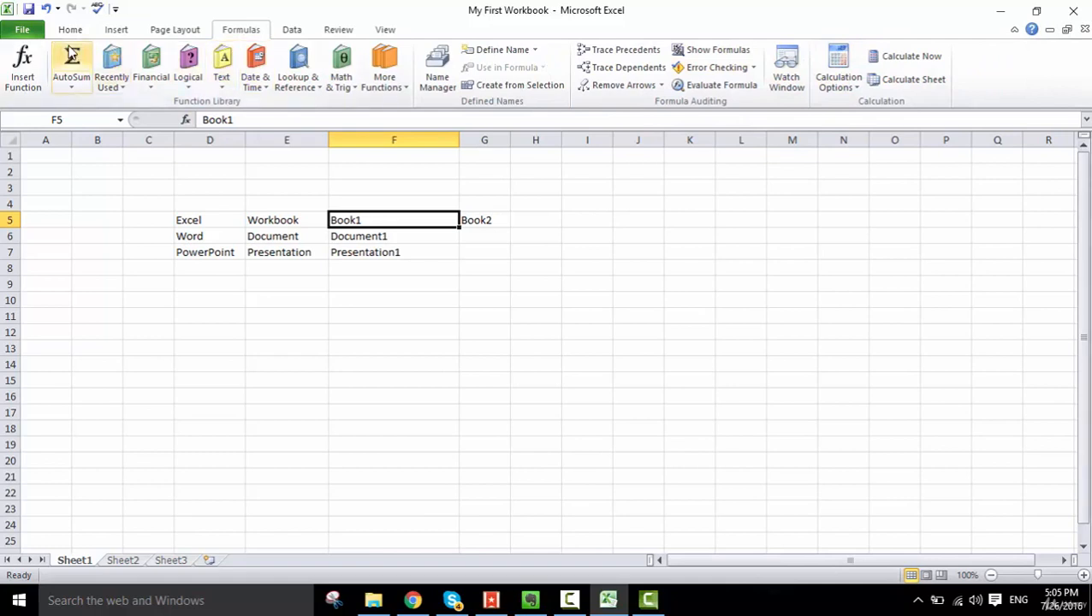
{"action": "left_click", "coordinate": [71, 30]}
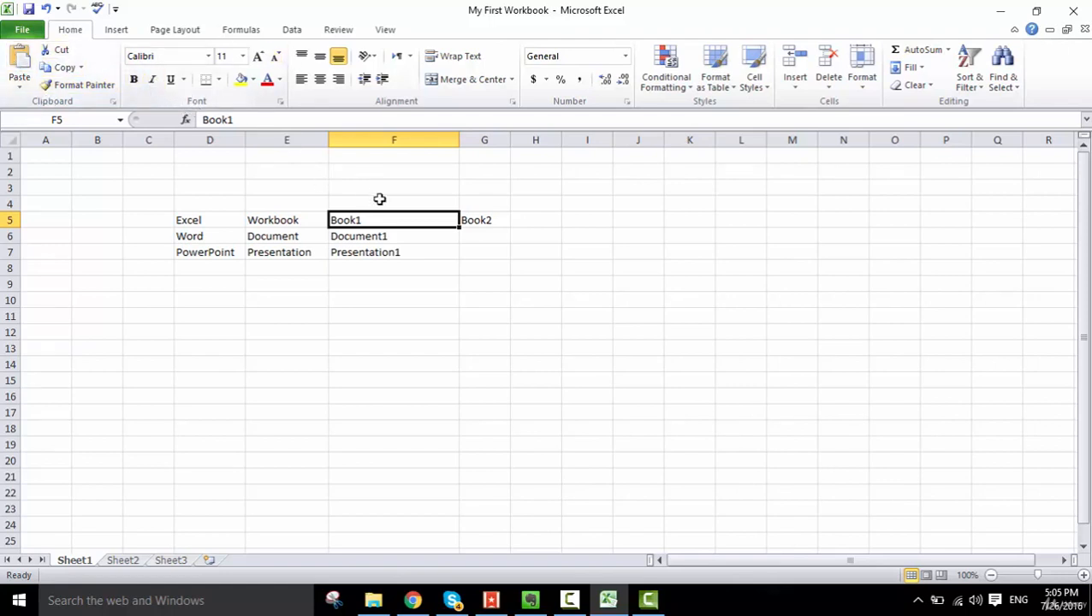
- Make the Book1 text in cell F5 bold and set its font size to 10
{"action": "left_click", "coordinate": [134, 79]}
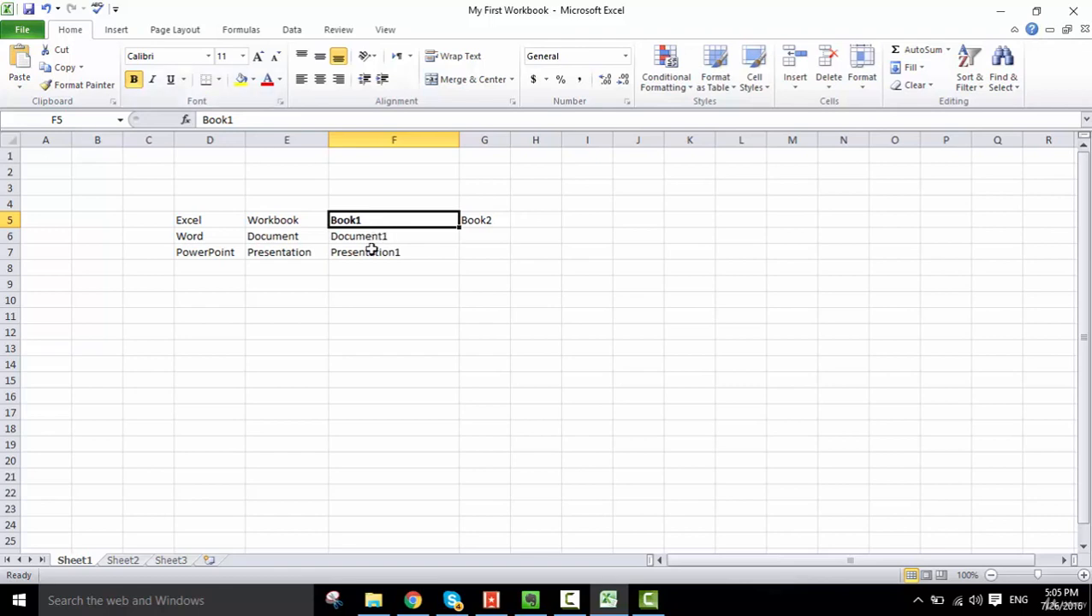
{"action": "left_click", "coordinate": [258, 56]}
{"action": "left_click", "coordinate": [257, 57]}
{"action": "left_click", "coordinate": [257, 56]}
{"action": "left_click", "coordinate": [258, 56]}
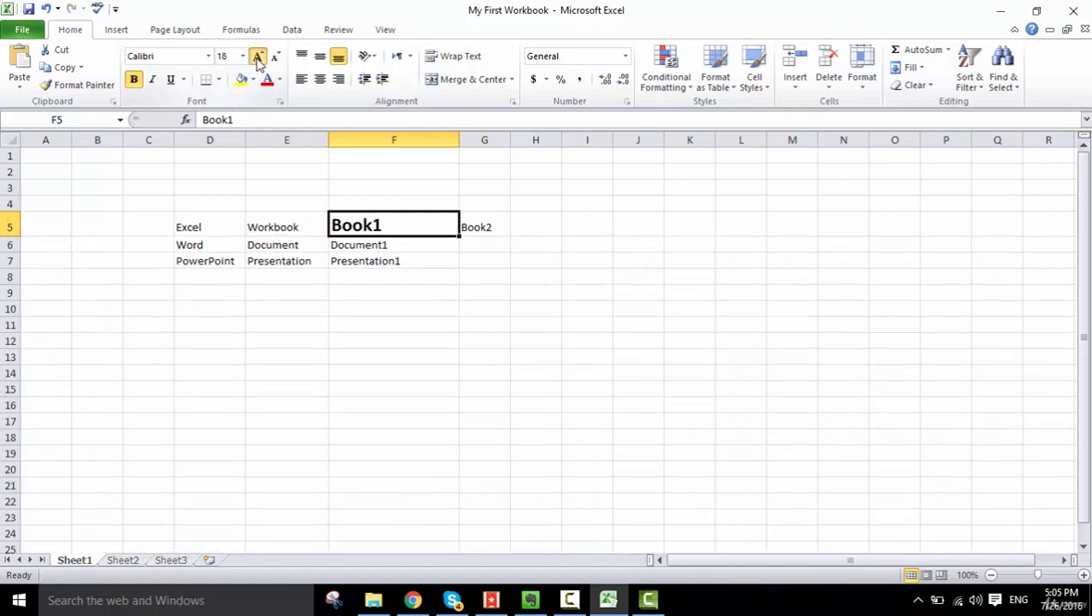
{"action": "left_click", "coordinate": [257, 57]}
{"action": "left_click", "coordinate": [257, 57]}
{"action": "left_click", "coordinate": [276, 56]}
{"action": "left_click", "coordinate": [275, 57]}
{"action": "left_click", "coordinate": [276, 57]}
{"action": "left_click", "coordinate": [275, 56]}
{"action": "left_click", "coordinate": [276, 57]}
{"action": "left_click", "coordinate": [276, 56]}
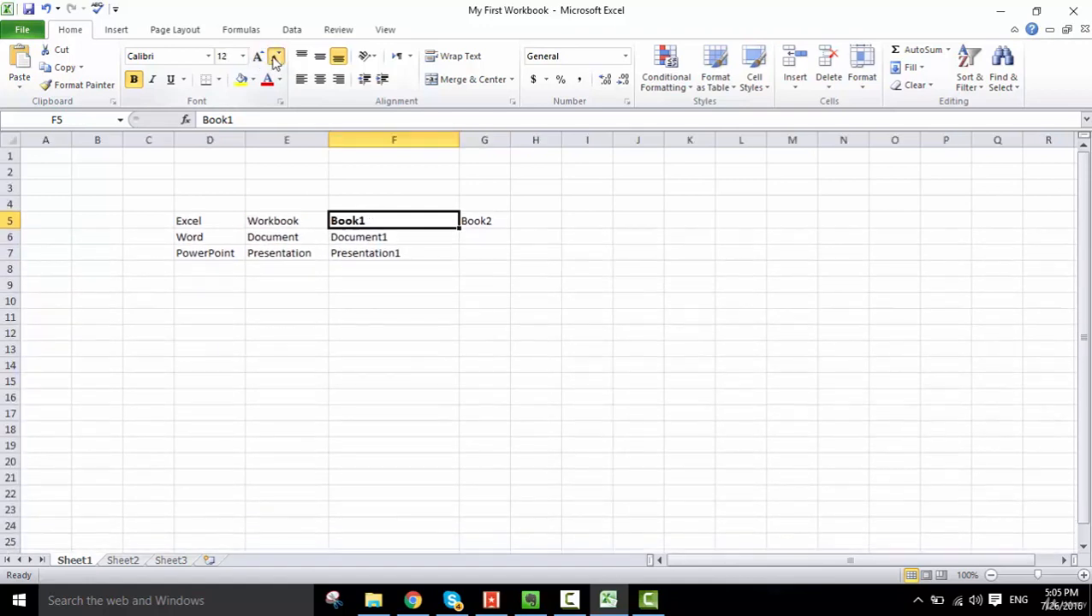
{"action": "left_click", "coordinate": [276, 56]}
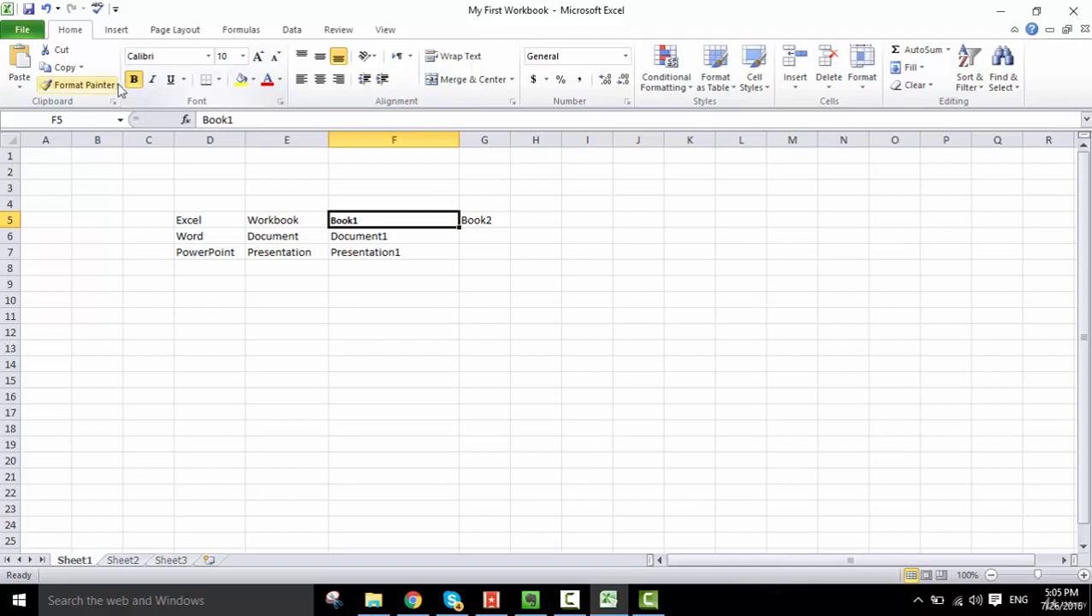
- Review the full font and alignment settings for cell F5 and the items stored on the Office clipboard
{"action": "left_click", "coordinate": [280, 103]}
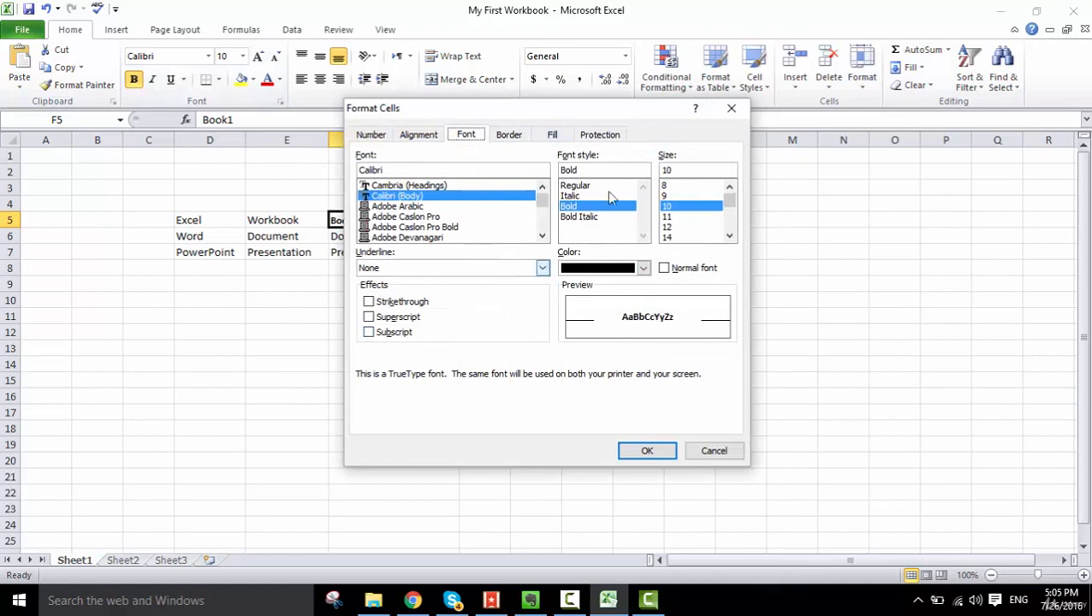
{"action": "left_click", "coordinate": [705, 453]}
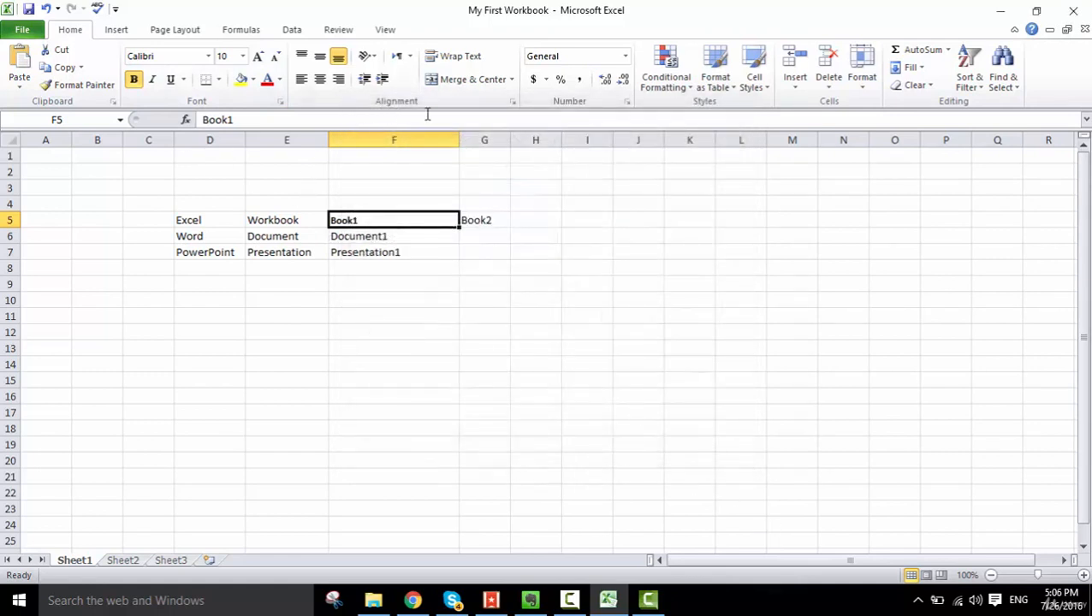
{"action": "left_click", "coordinate": [512, 104]}
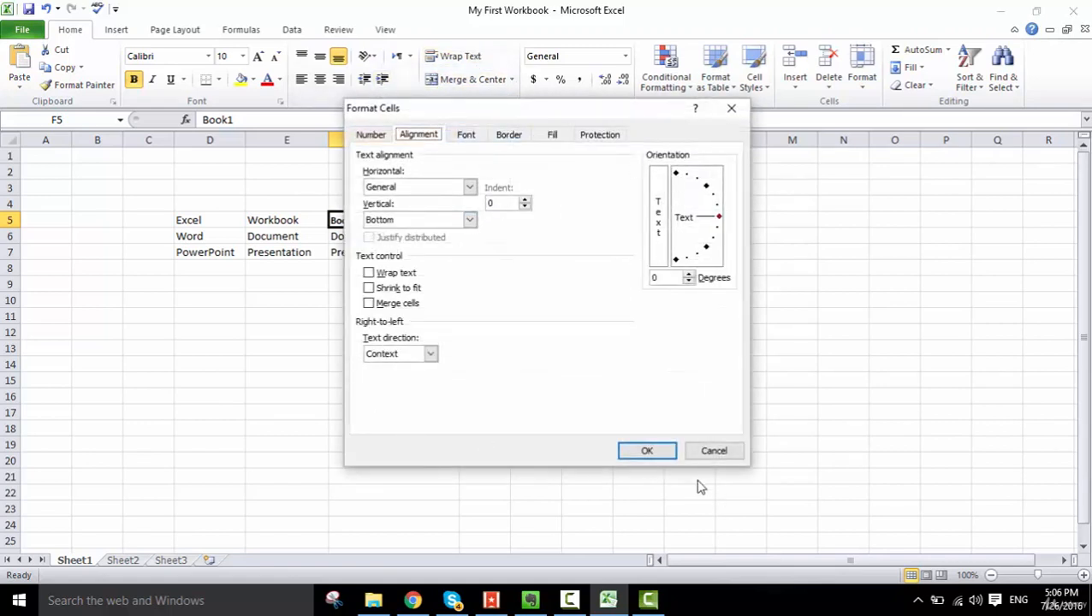
{"action": "left_click", "coordinate": [643, 451]}
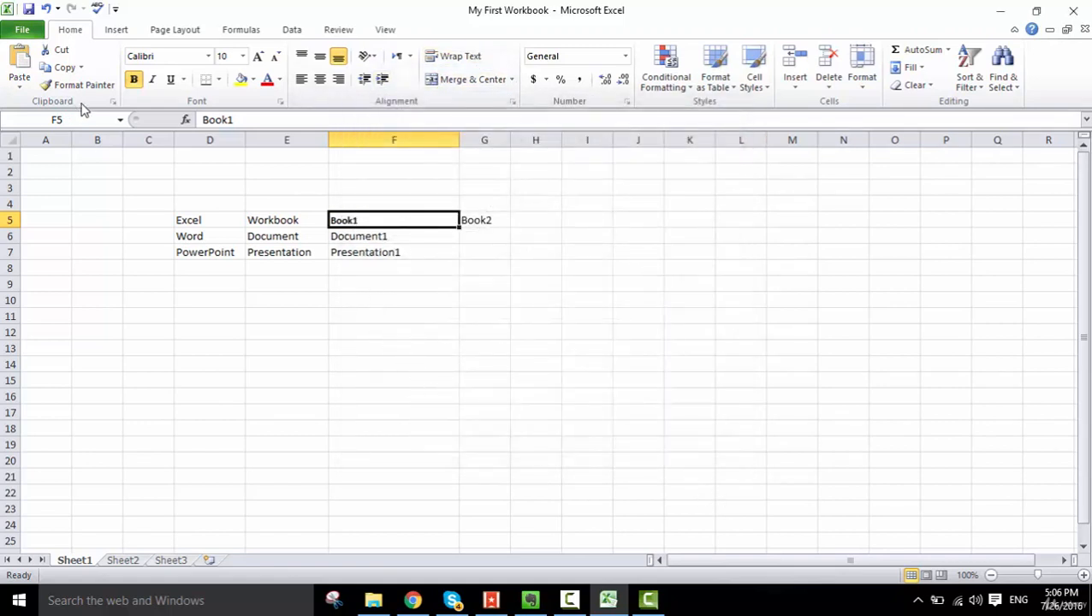
{"action": "left_click", "coordinate": [112, 102]}
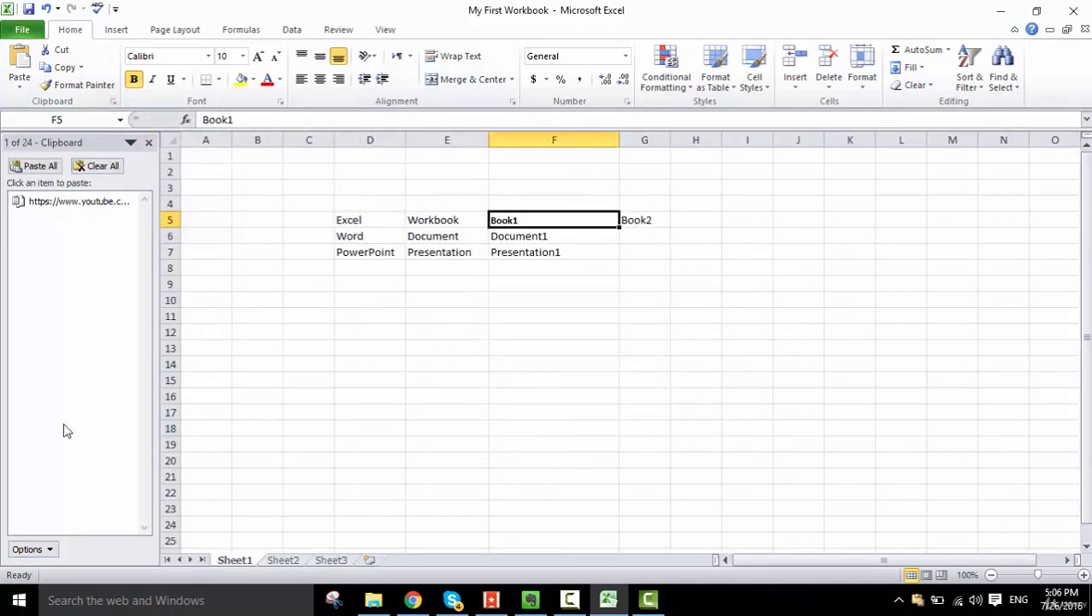
{"action": "left_click", "coordinate": [149, 145]}
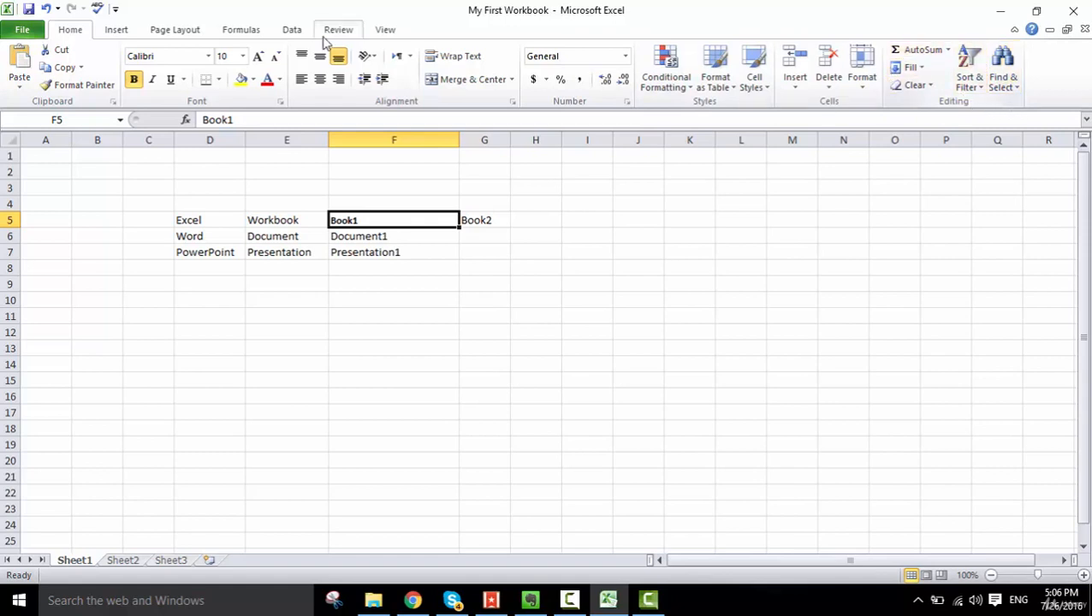
- Examine the available insert, formula and review commands and the workbook's file information
{"action": "left_click", "coordinate": [118, 30]}
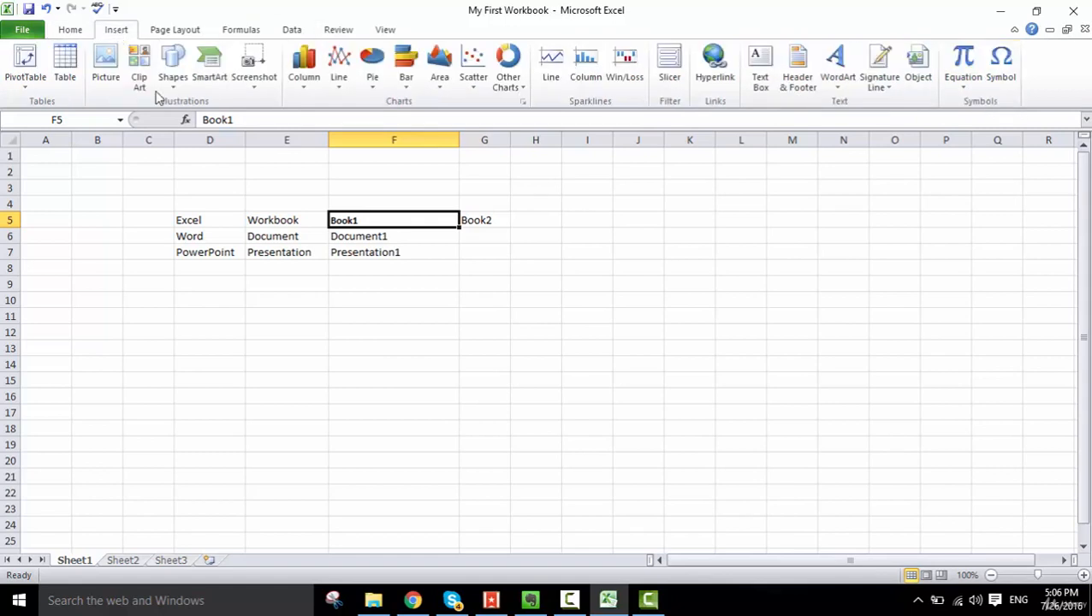
{"action": "left_click", "coordinate": [81, 32]}
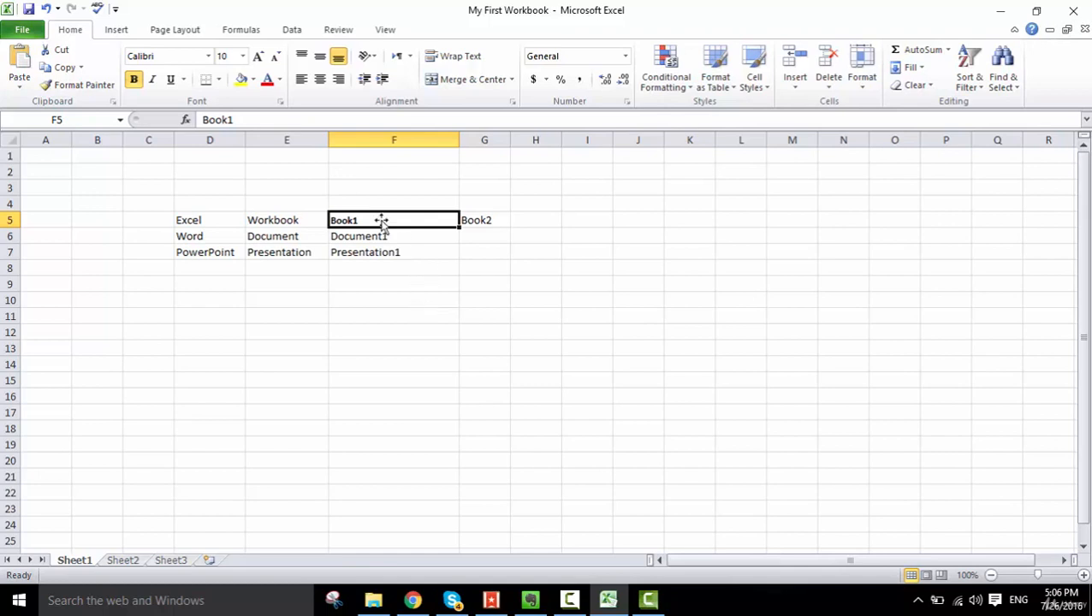
{"action": "left_click", "coordinate": [243, 31]}
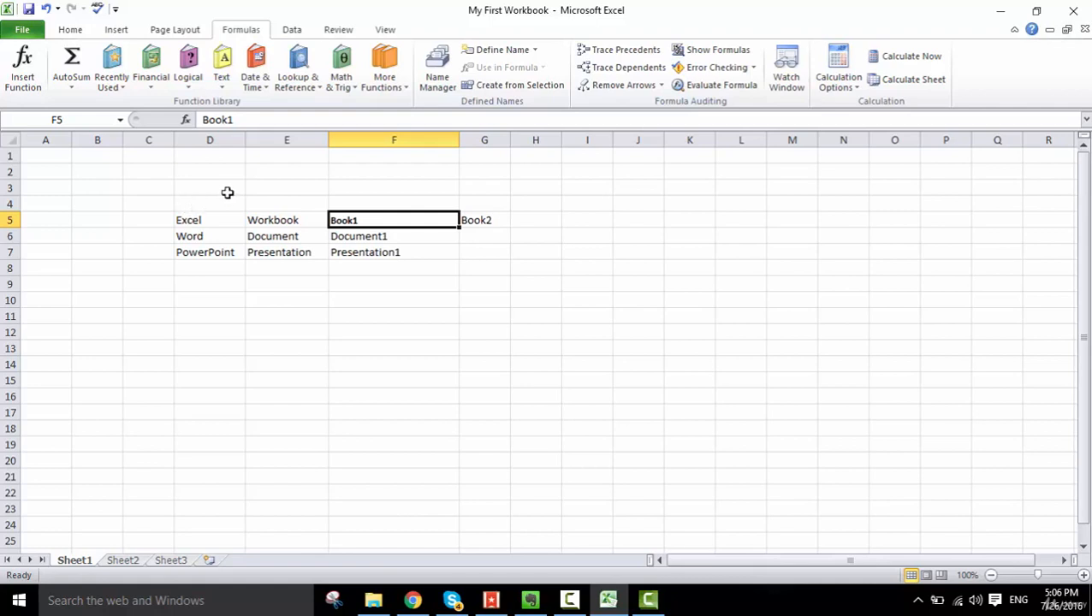
{"action": "left_click", "coordinate": [71, 31]}
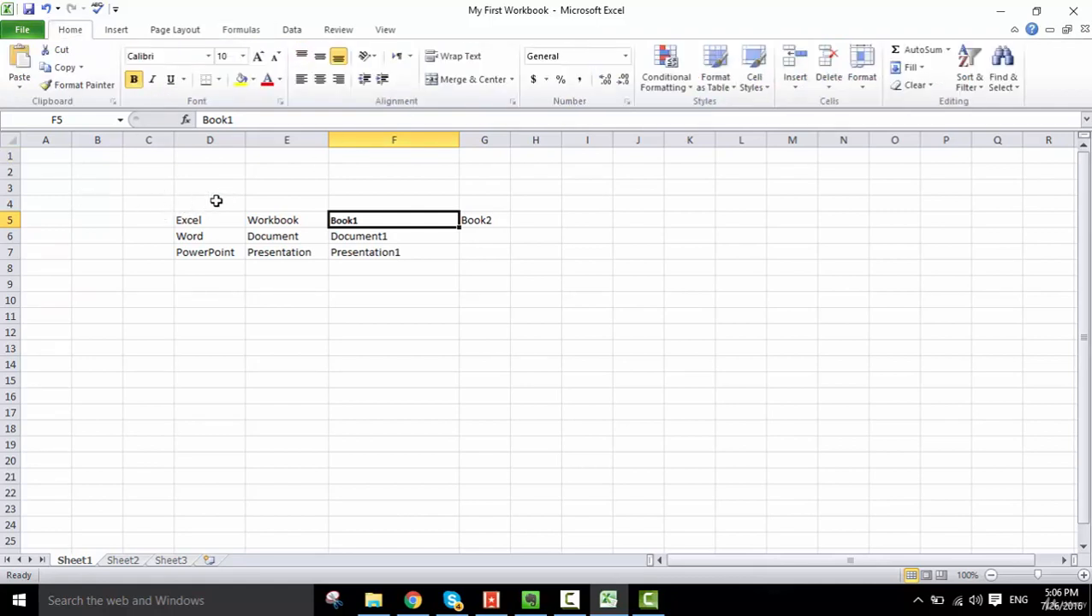
{"action": "left_click", "coordinate": [339, 31]}
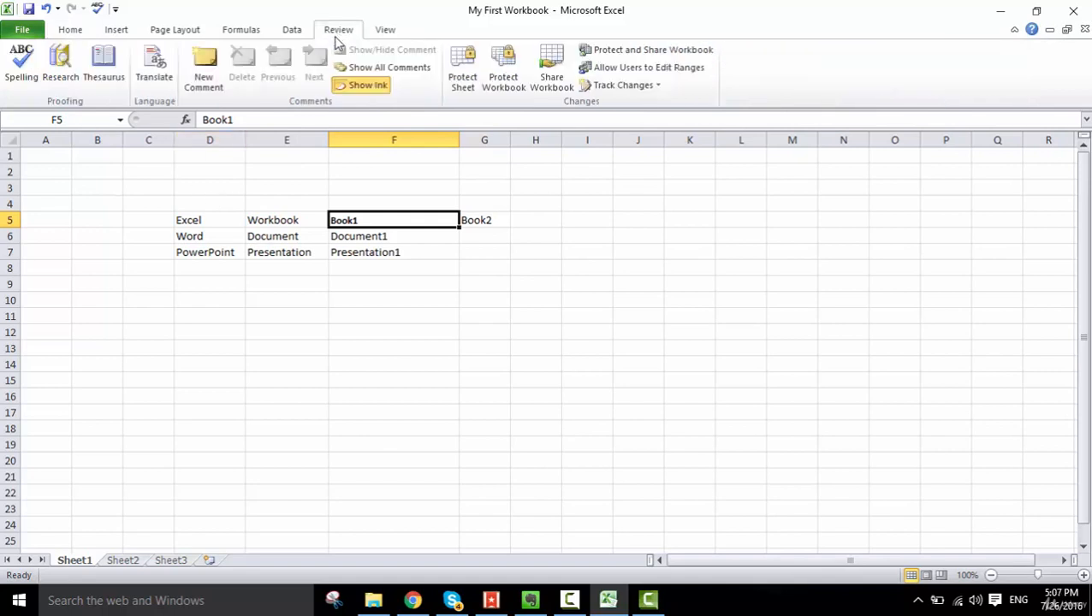
{"action": "left_click", "coordinate": [69, 31]}
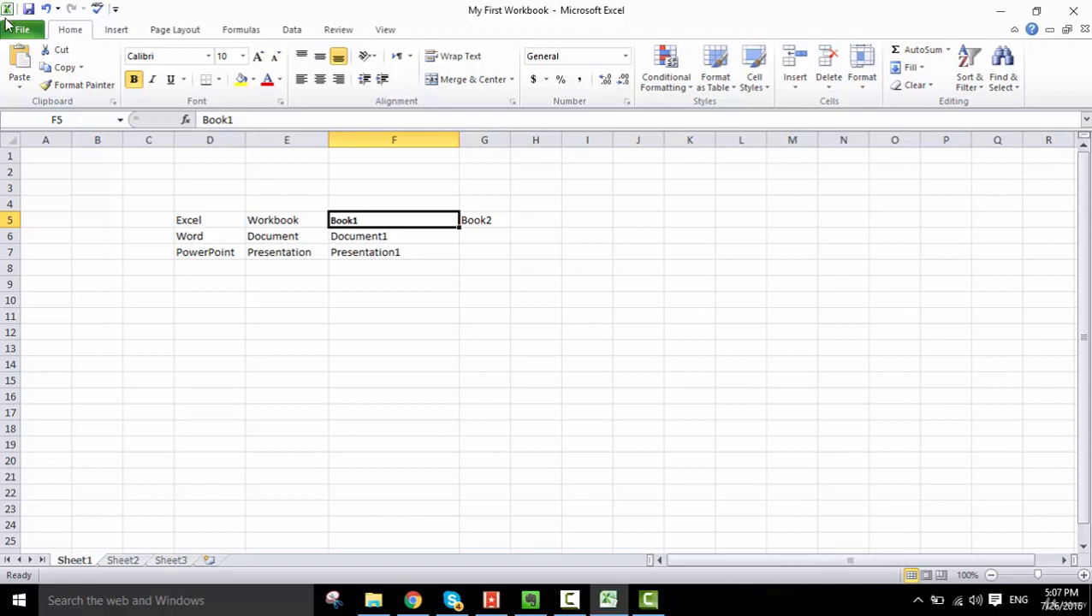
{"action": "left_click", "coordinate": [20, 31]}
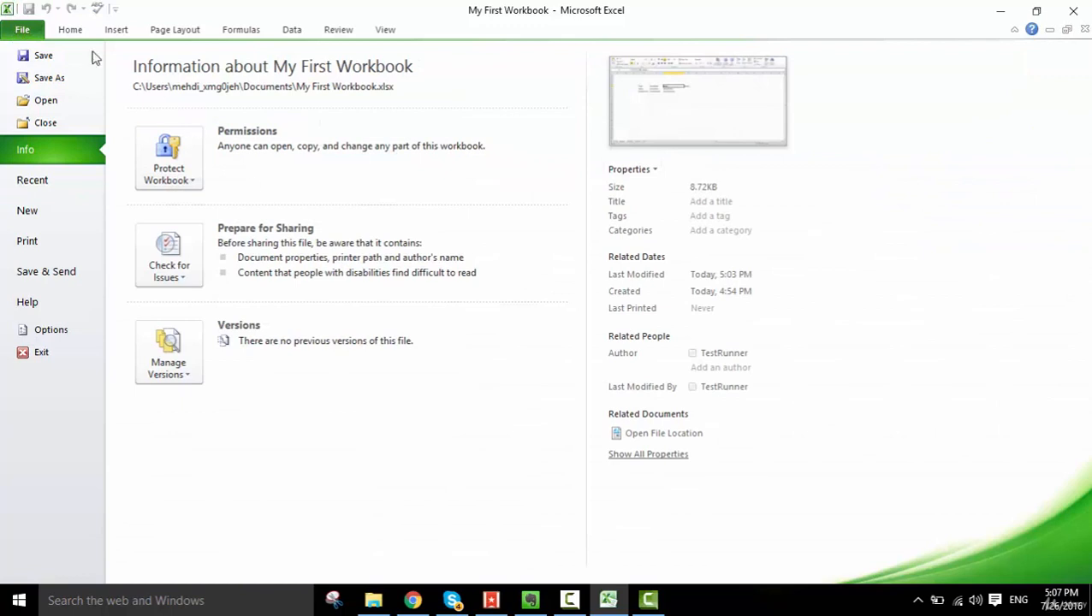
{"action": "left_click", "coordinate": [24, 32]}
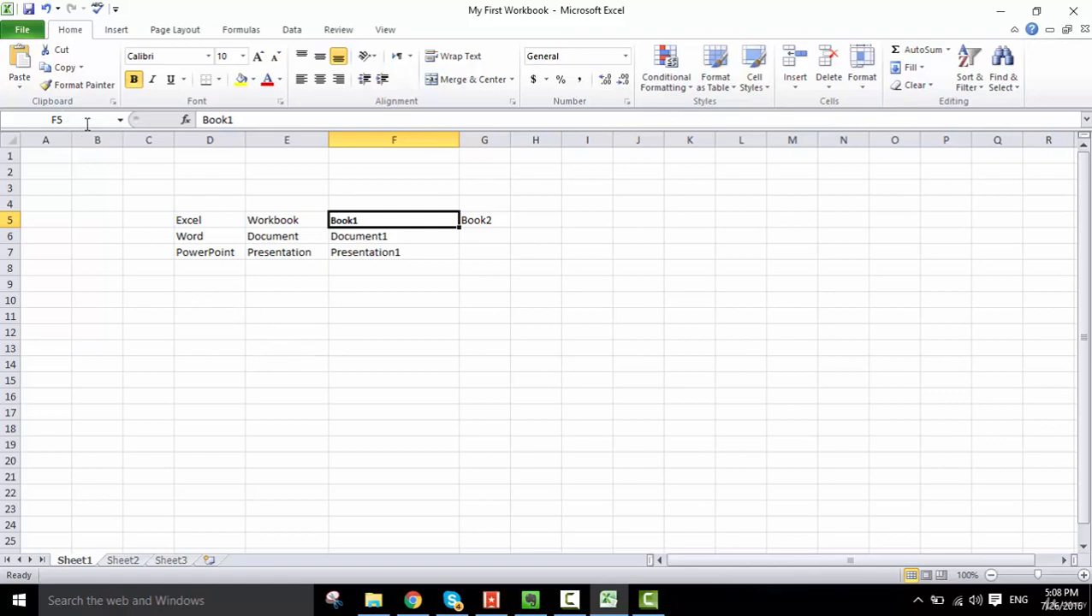
- Check the cell references of the Excel, Workbook and Presentation1 entries by selecting each in turn
{"action": "left_click", "coordinate": [58, 121]}
{"action": "left_click", "coordinate": [188, 221]}
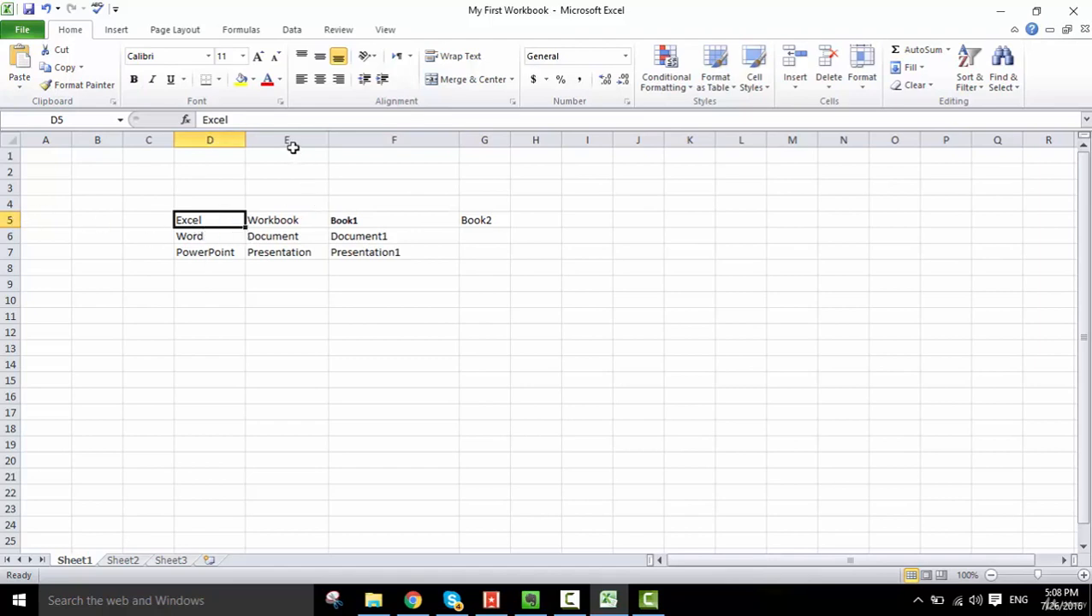
{"action": "left_click", "coordinate": [289, 220]}
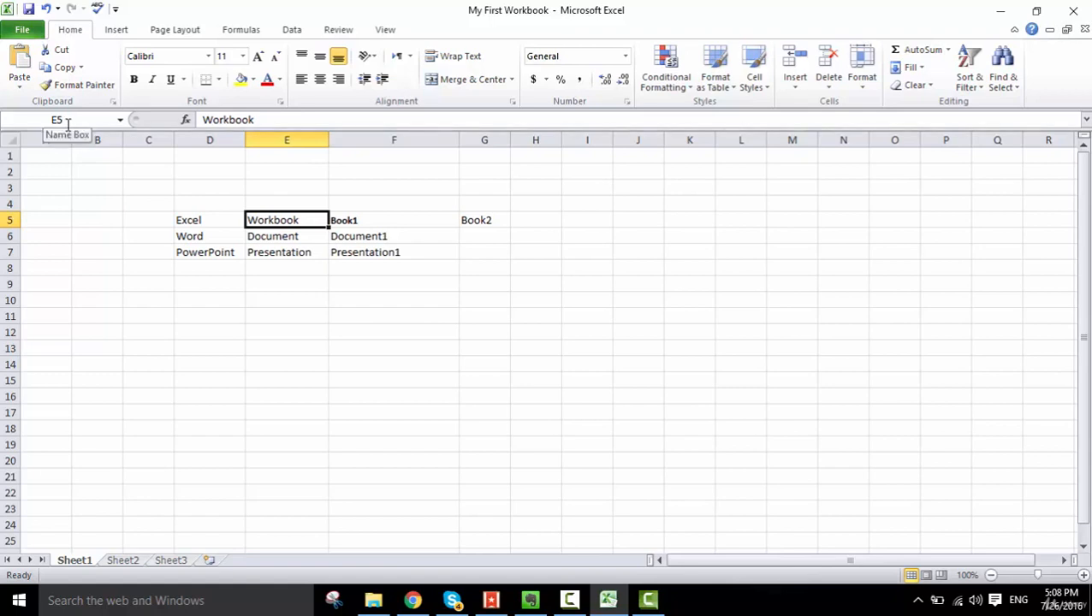
{"action": "left_click", "coordinate": [371, 251]}
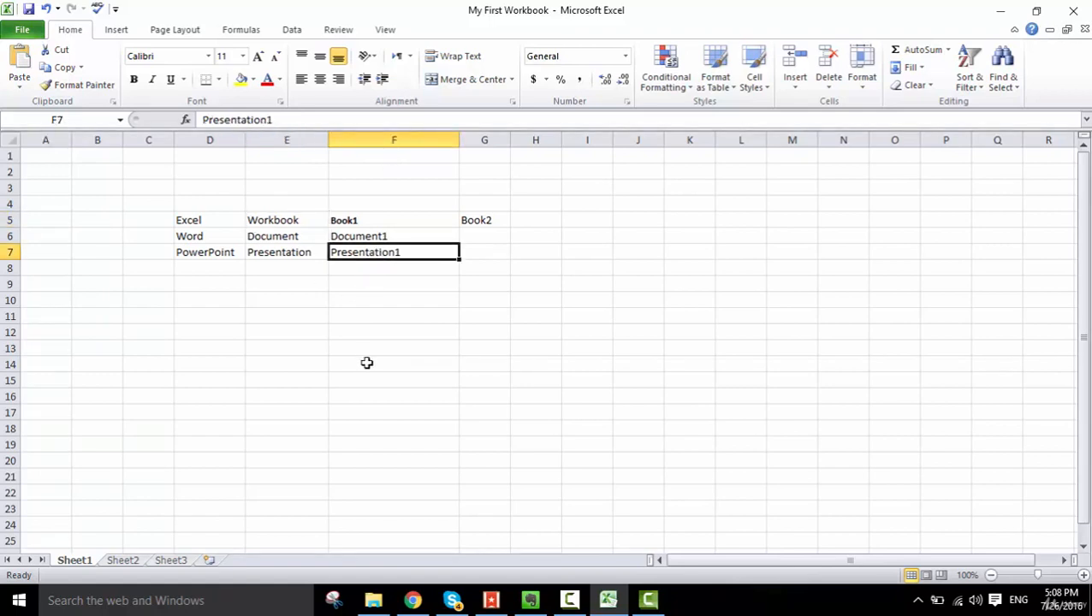
- Select empty cell N95 far below the table to check its reference, and return to select cell F9
{"action": "scroll", "coordinate": [368, 415], "scroll_direction": "down", "scroll_amount": 13}
{"action": "scroll", "coordinate": [427, 419], "scroll_direction": "down", "scroll_amount": 5}
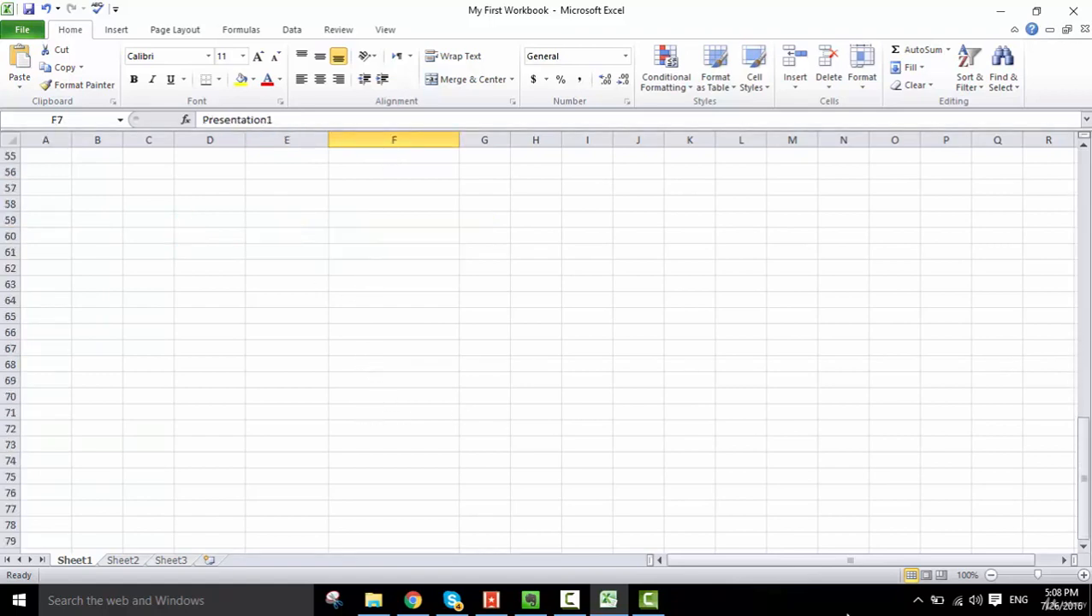
{"action": "scroll", "coordinate": [660, 491], "scroll_direction": "down", "scroll_amount": 6}
{"action": "left_click", "coordinate": [835, 514]}
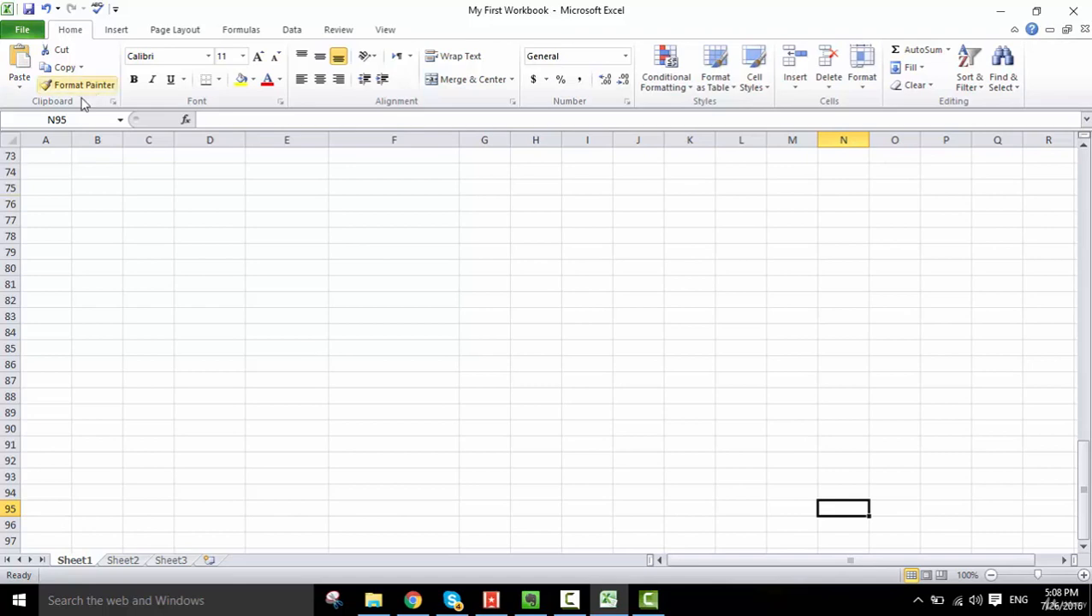
{"action": "scroll", "coordinate": [383, 386], "scroll_direction": "up", "scroll_amount": 7}
{"action": "scroll", "coordinate": [383, 386], "scroll_direction": "up", "scroll_amount": 17}
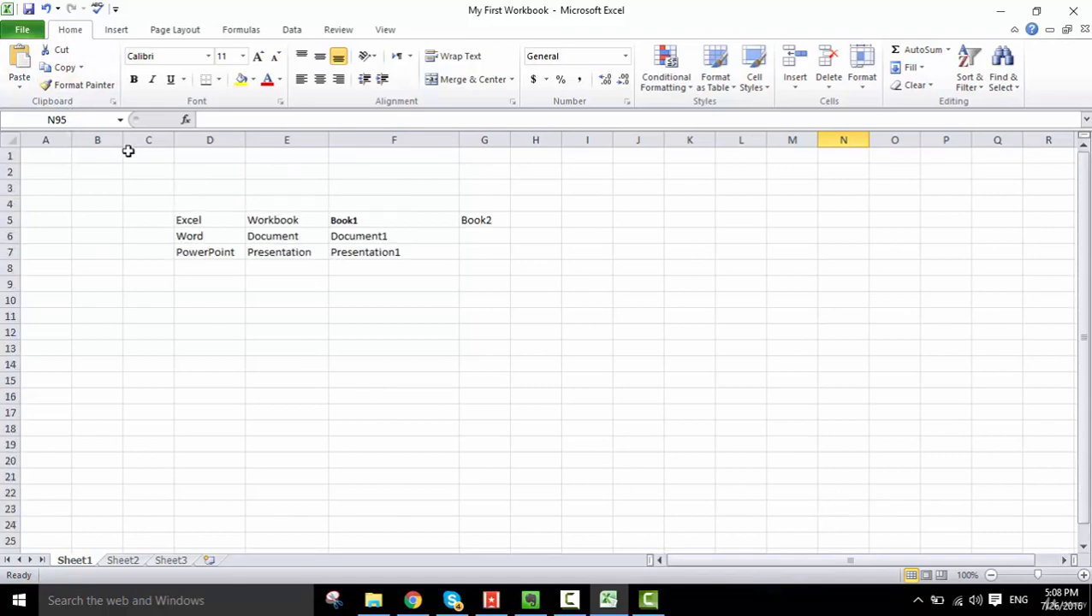
{"action": "left_click", "coordinate": [387, 275]}
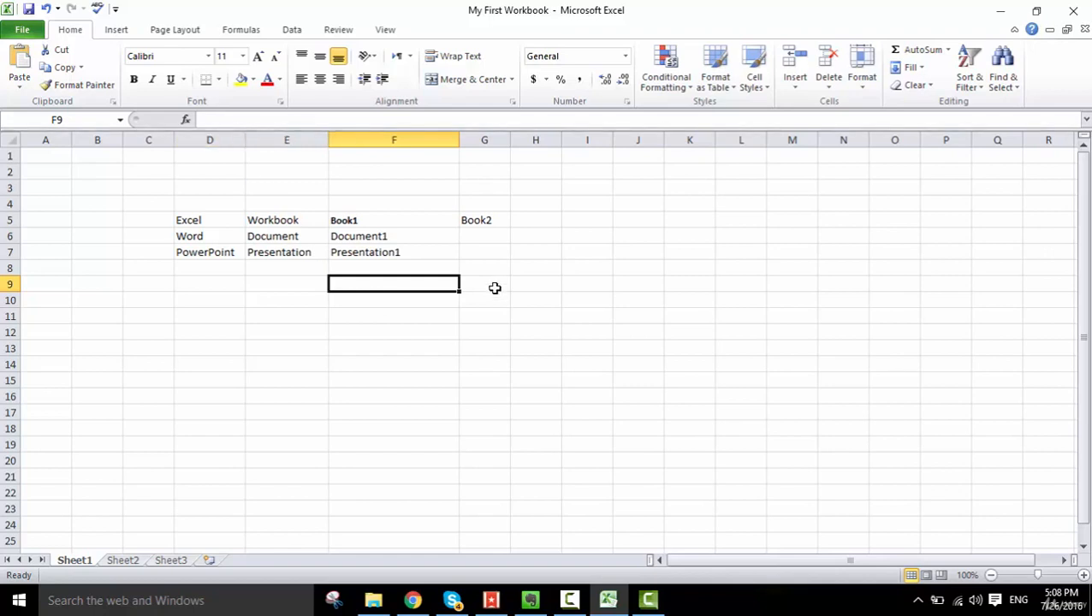
- Check the references of cells G5, G7, A1 and B1 and of the Excel, Workbook and Book1 entries by selecting each
{"action": "left_click", "coordinate": [476, 220]}
{"action": "left_click", "coordinate": [482, 253]}
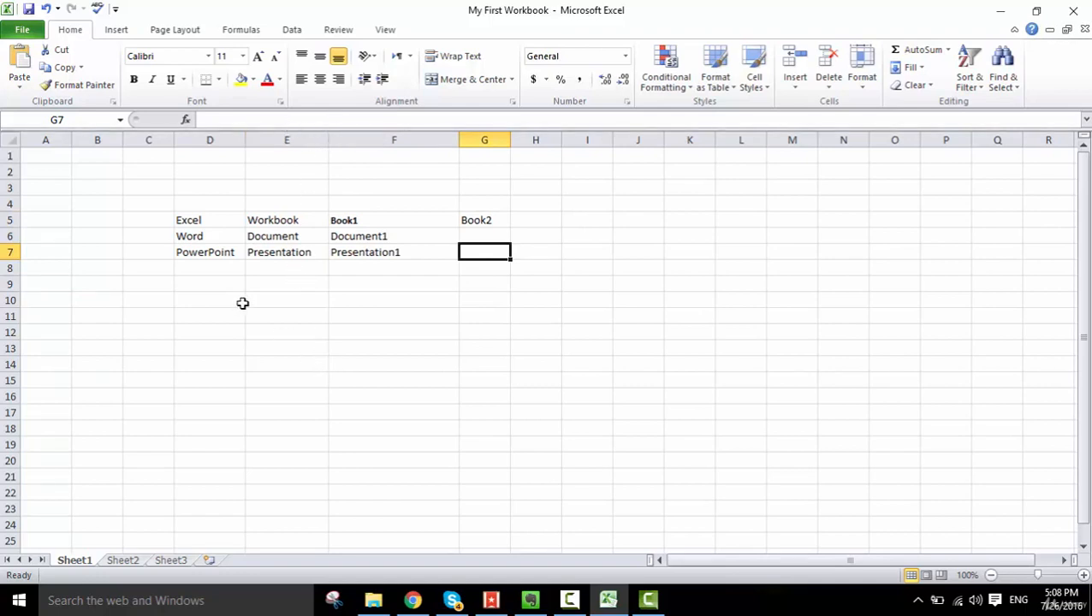
{"action": "left_click", "coordinate": [35, 158]}
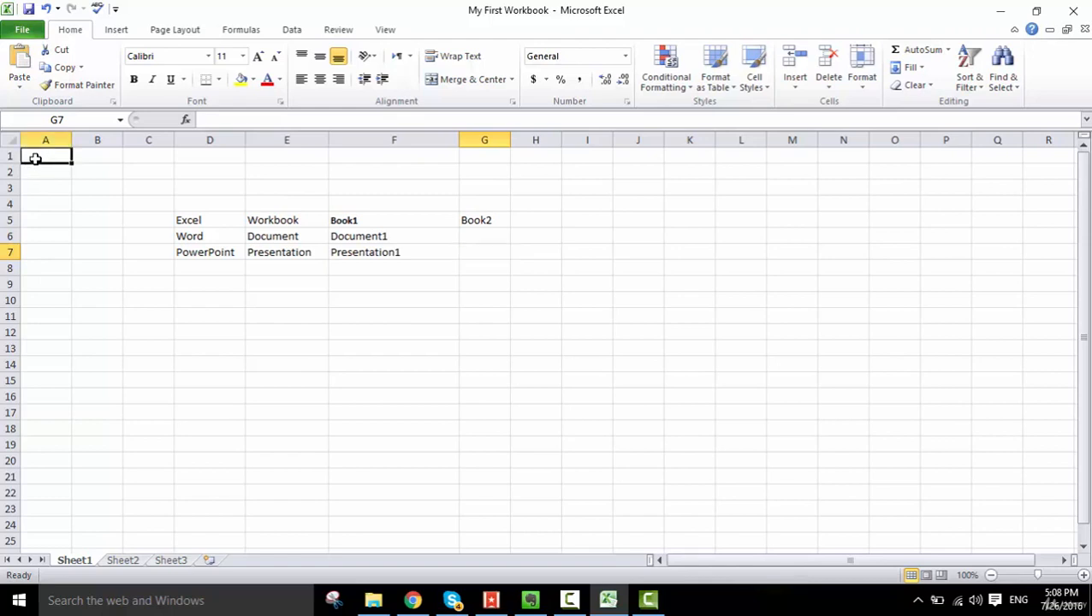
{"action": "left_click", "coordinate": [92, 156]}
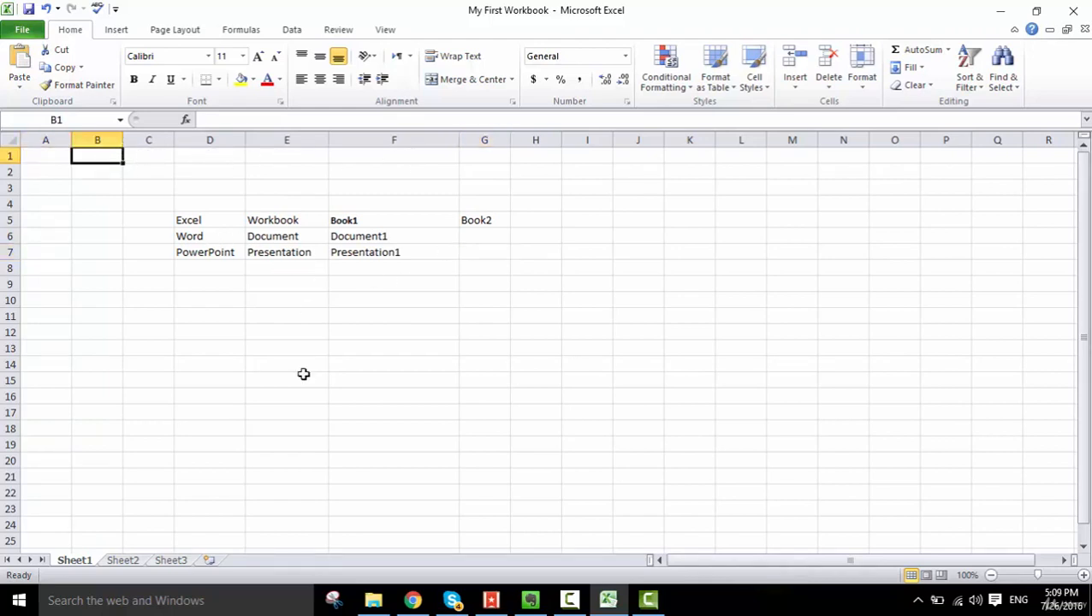
{"action": "left_click", "coordinate": [202, 220]}
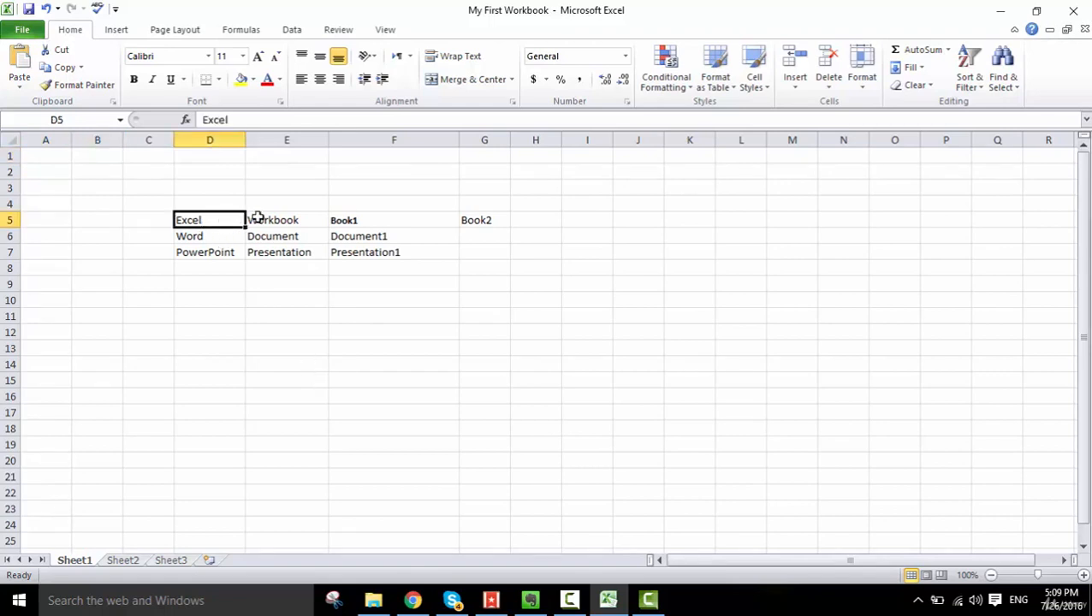
{"action": "left_click", "coordinate": [261, 219]}
{"action": "left_click", "coordinate": [353, 221]}
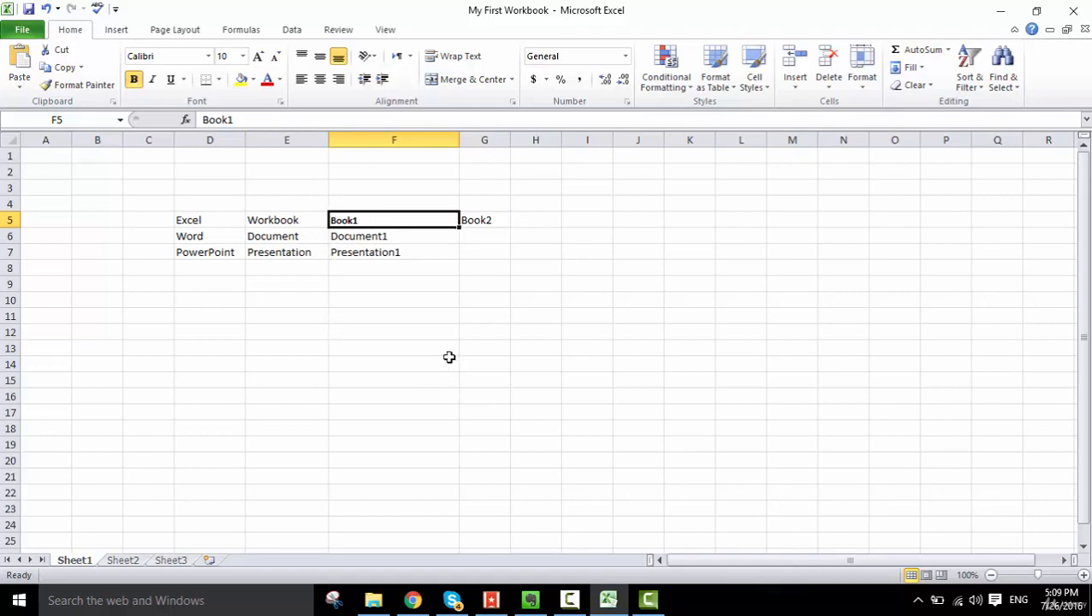
- Enter 20 in cell F10 and 30 in cell F11 below the table
{"action": "left_click", "coordinate": [416, 305]}
{"action": "type", "text": "20"}
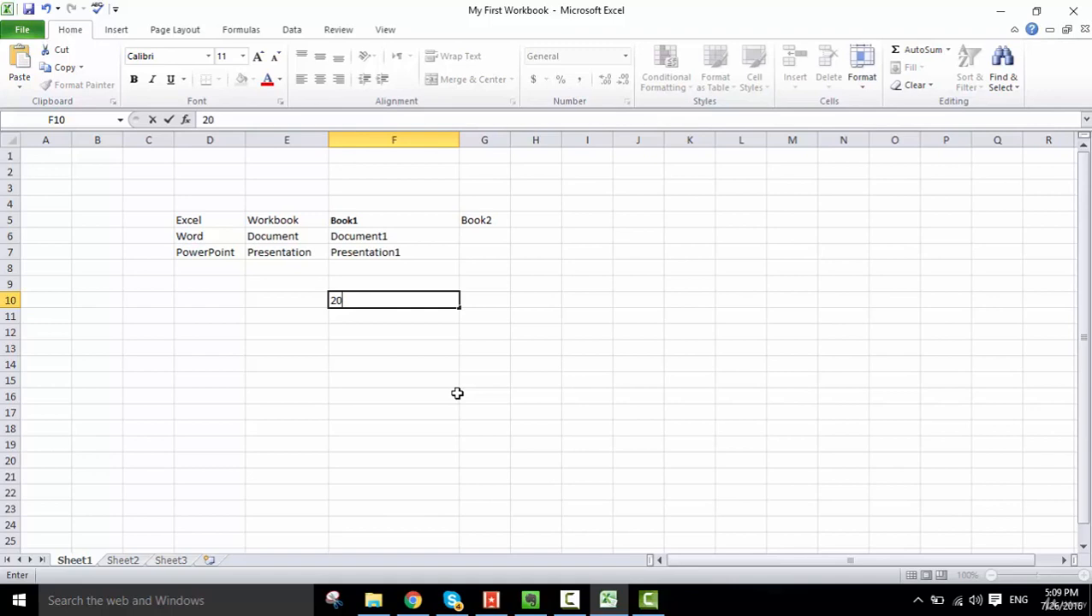
{"action": "key", "text": "Return"}
{"action": "type", "text": "30"}
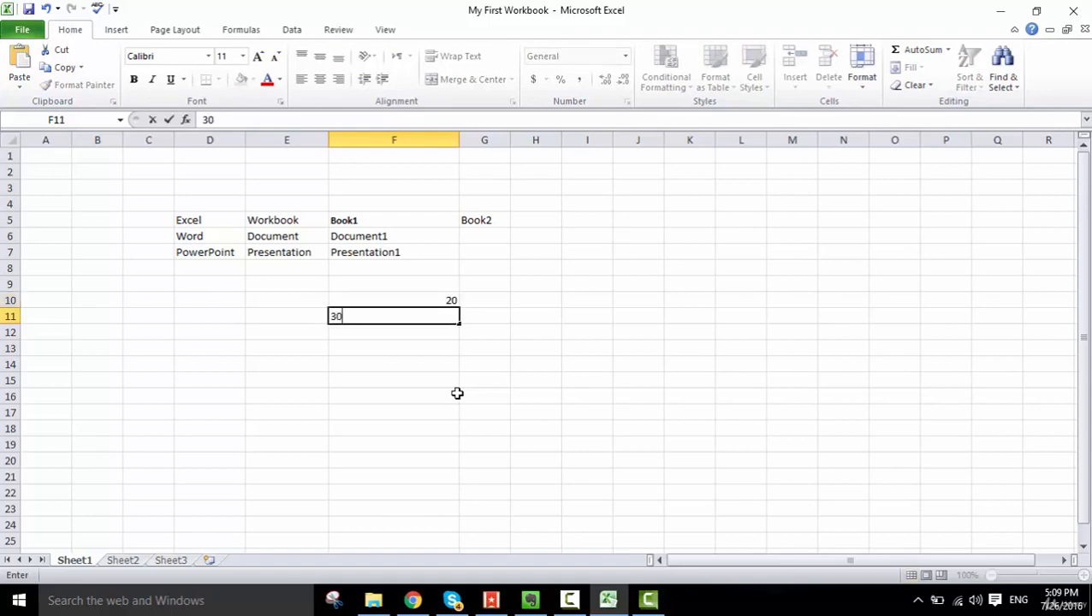
{"action": "key", "text": "Return"}
- Add the two numbers in cell F12 with the formula =F10+F11, and reselect that cell
{"action": "type", "text": "="}
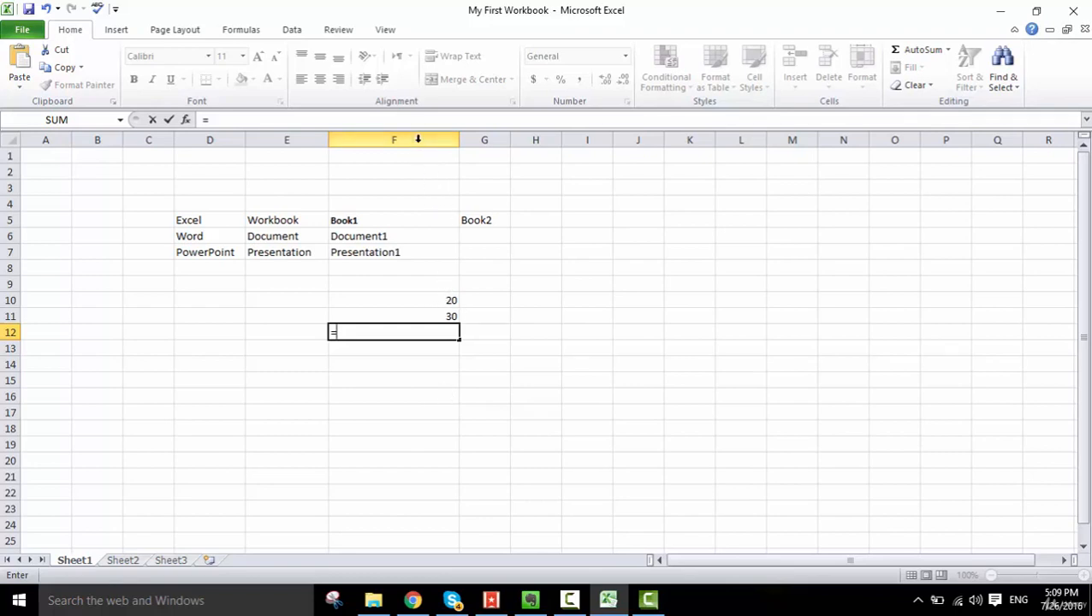
{"action": "left_click", "coordinate": [449, 302]}
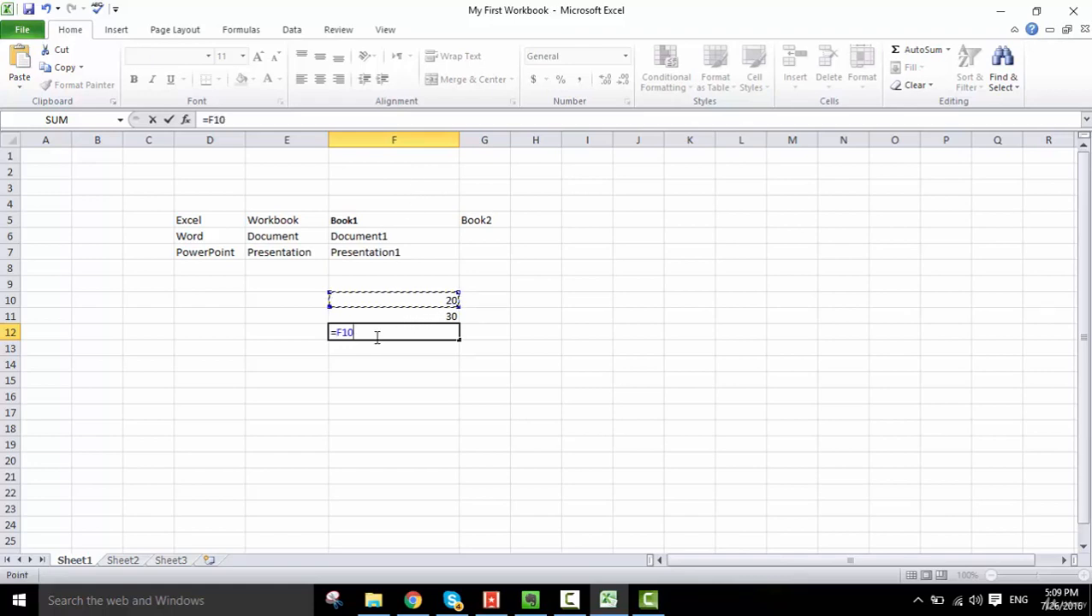
{"action": "type", "text": "+f"}
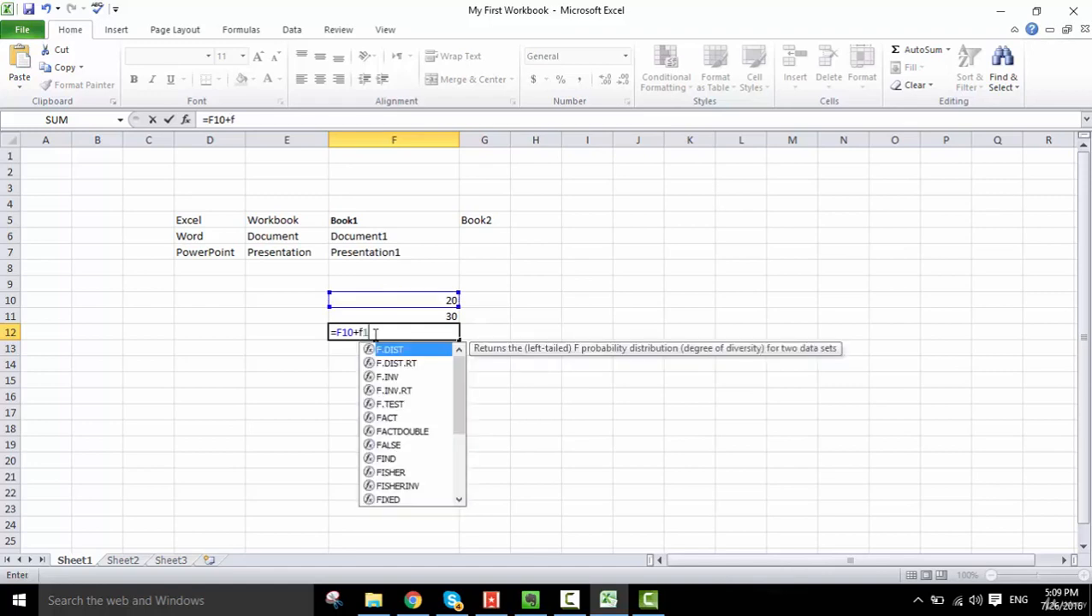
{"action": "type", "text": "11"}
{"action": "key", "text": "Return"}
{"action": "key", "text": "Up"}
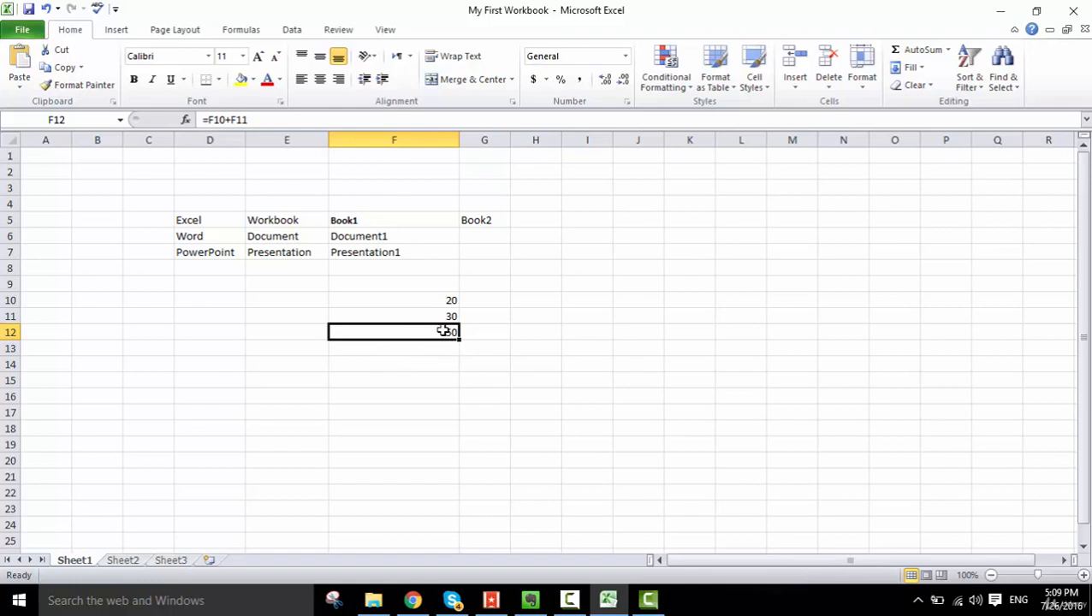
- Enlarge the font of the sum in cell F12 to size 24
{"action": "left_click", "coordinate": [257, 57]}
{"action": "left_click", "coordinate": [258, 56]}
{"action": "left_click", "coordinate": [257, 56]}
{"action": "left_click", "coordinate": [258, 56]}
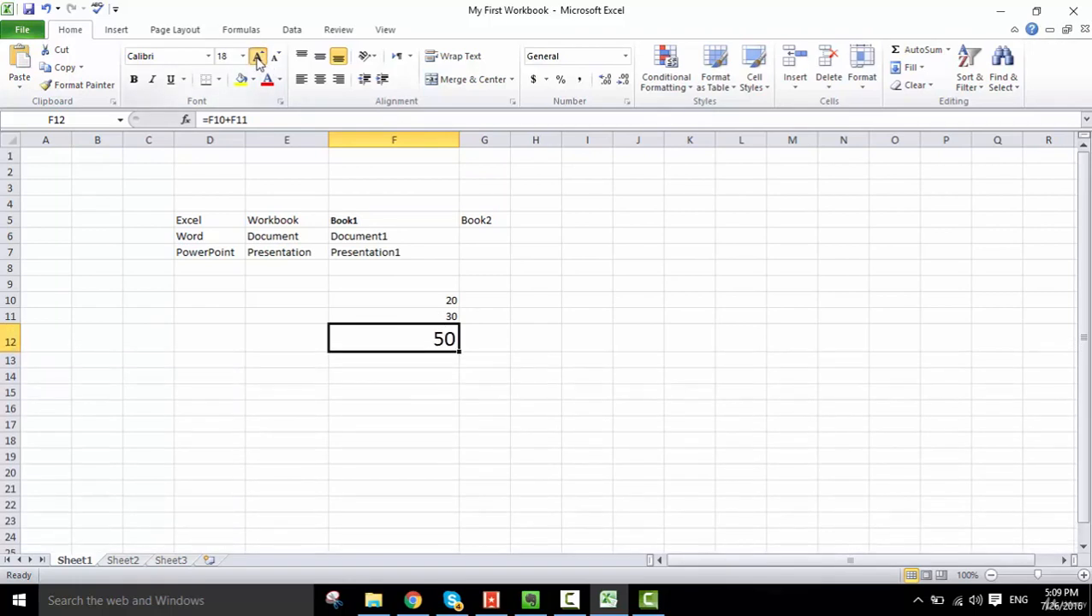
{"action": "left_click", "coordinate": [258, 60]}
{"action": "left_click", "coordinate": [259, 60]}
{"action": "left_click", "coordinate": [450, 418]}
{"action": "left_click", "coordinate": [422, 346]}
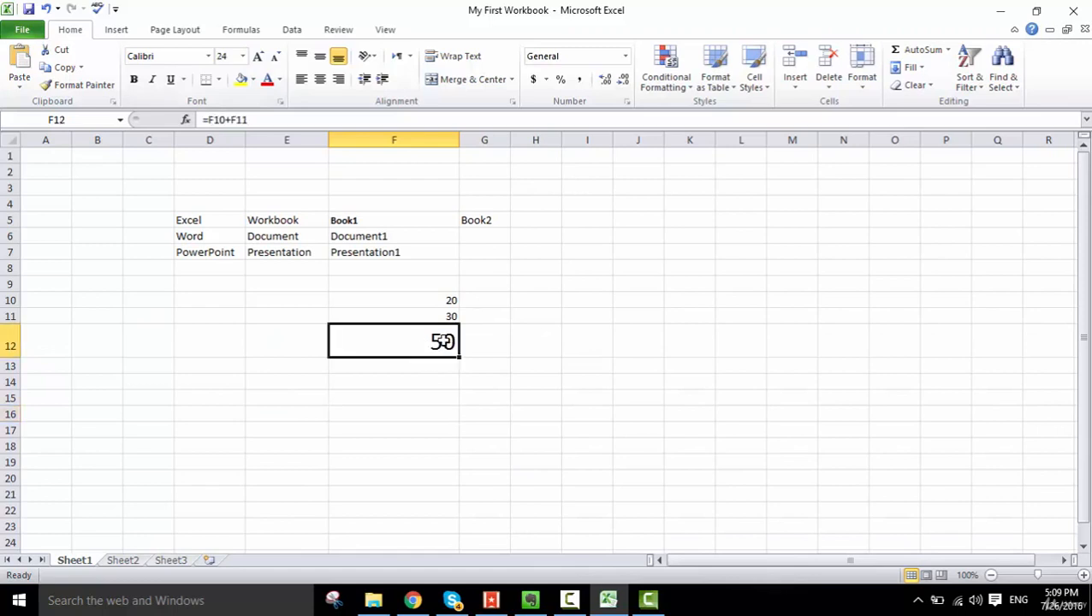
- Compare the underlying contents of cells F12, F10, F11, F6 and F5 in the formula bar
{"action": "left_click", "coordinate": [76, 119]}
{"action": "left_click", "coordinate": [426, 350]}
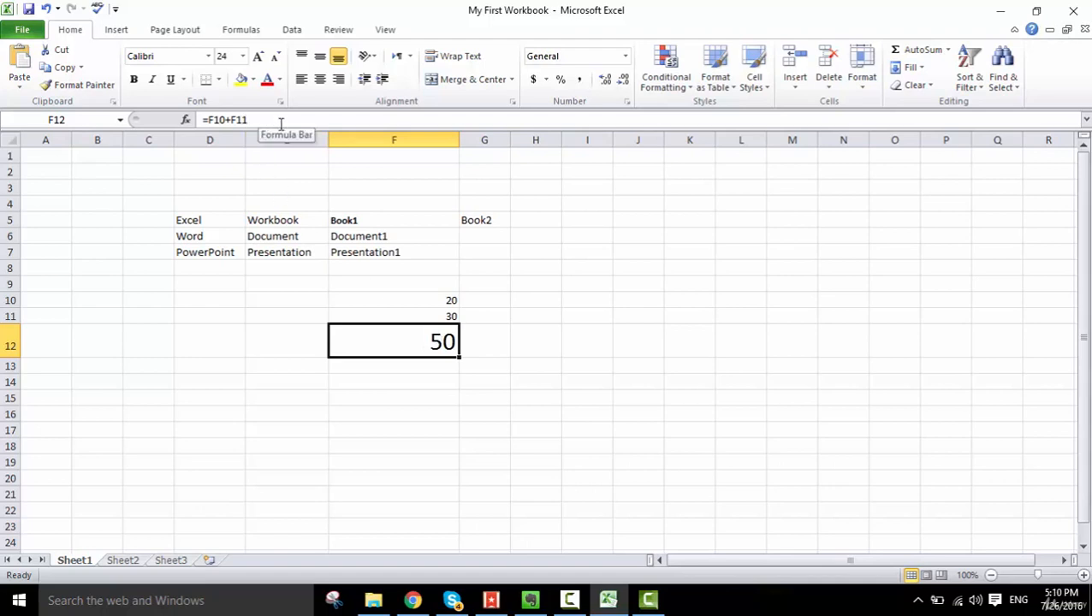
{"action": "left_click", "coordinate": [429, 297]}
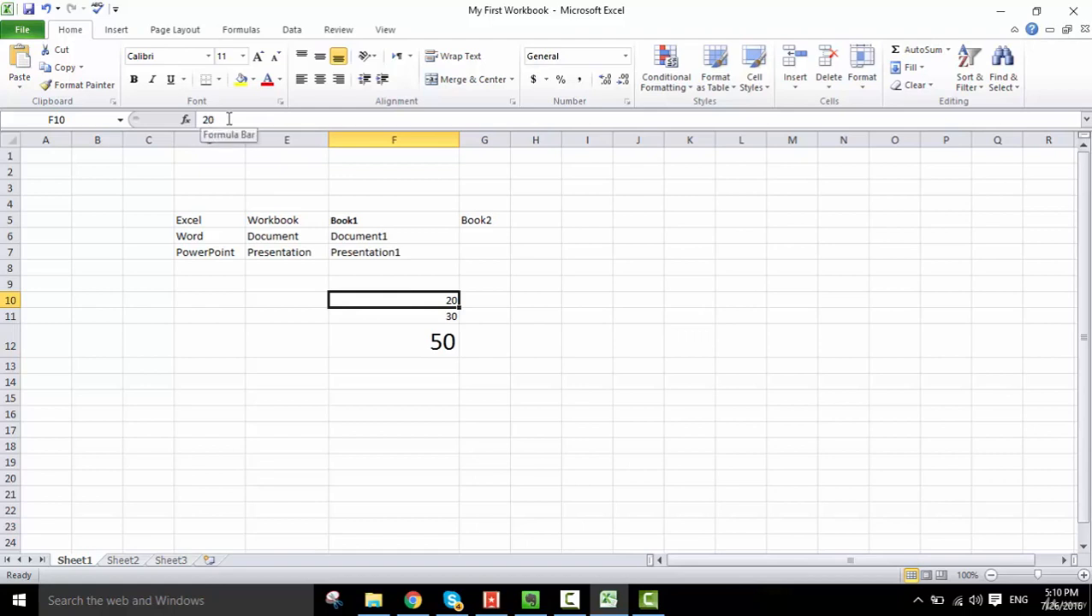
{"action": "left_click", "coordinate": [439, 315]}
{"action": "left_click", "coordinate": [355, 239]}
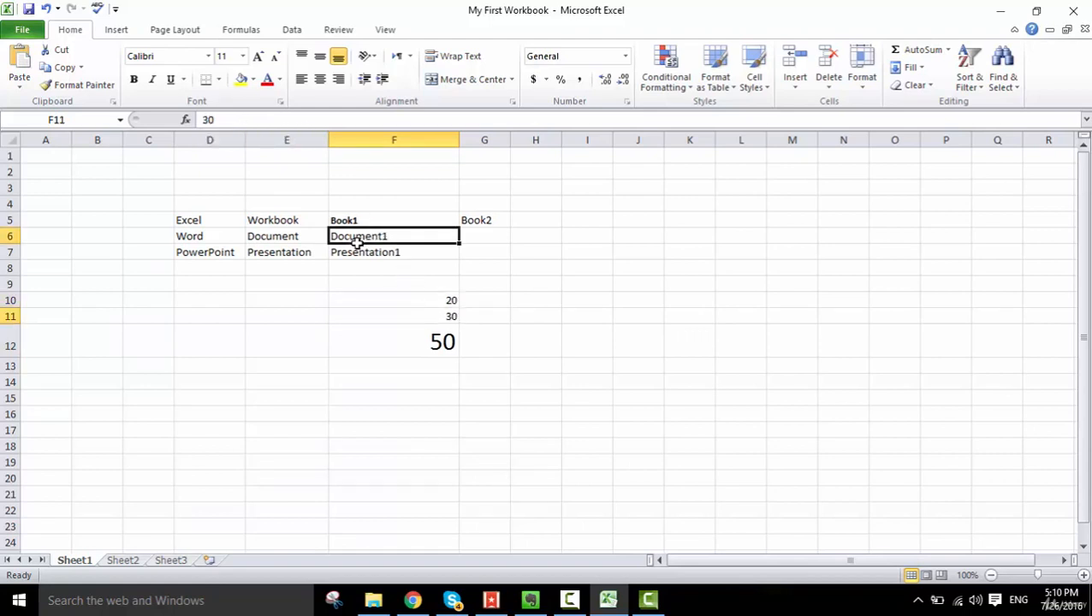
{"action": "left_click", "coordinate": [352, 220]}
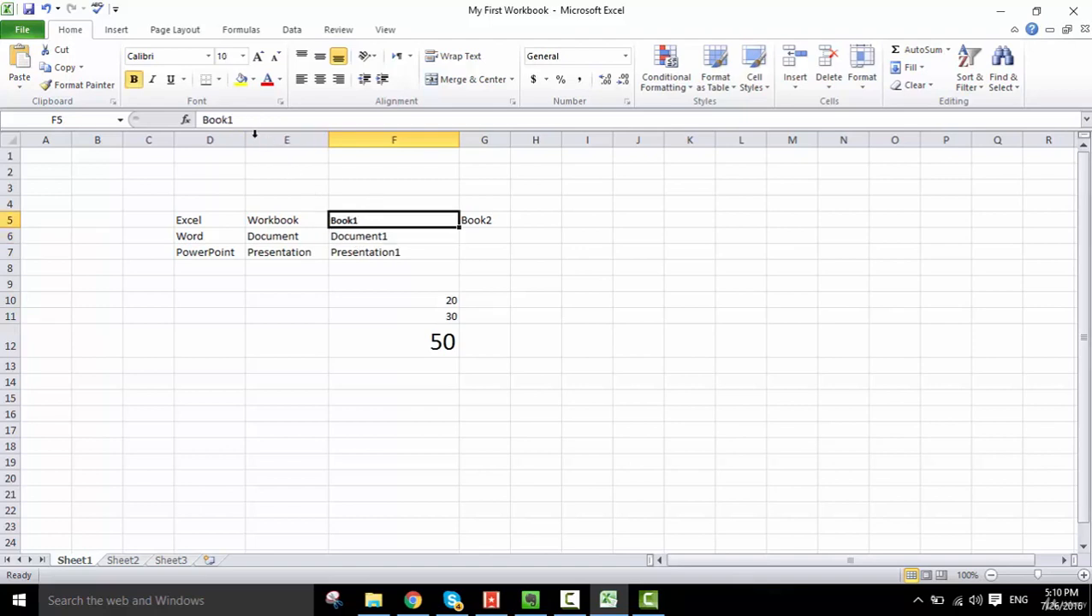
- Change the formula in cell F12 to =F10+F11-5
{"action": "left_click", "coordinate": [438, 344]}
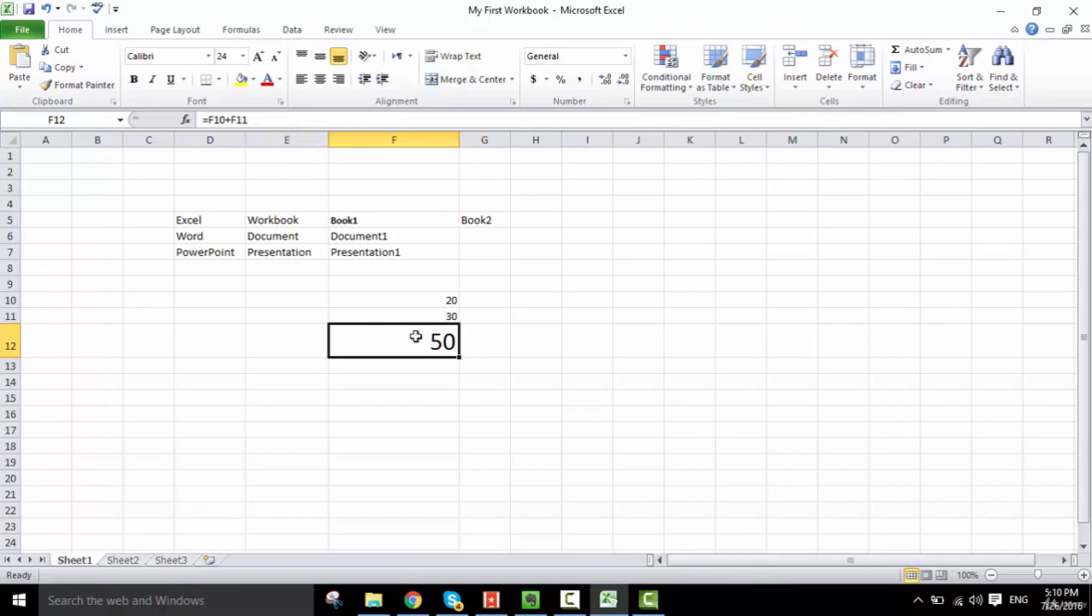
{"action": "left_click", "coordinate": [299, 119]}
{"action": "type", "text": "-5"}
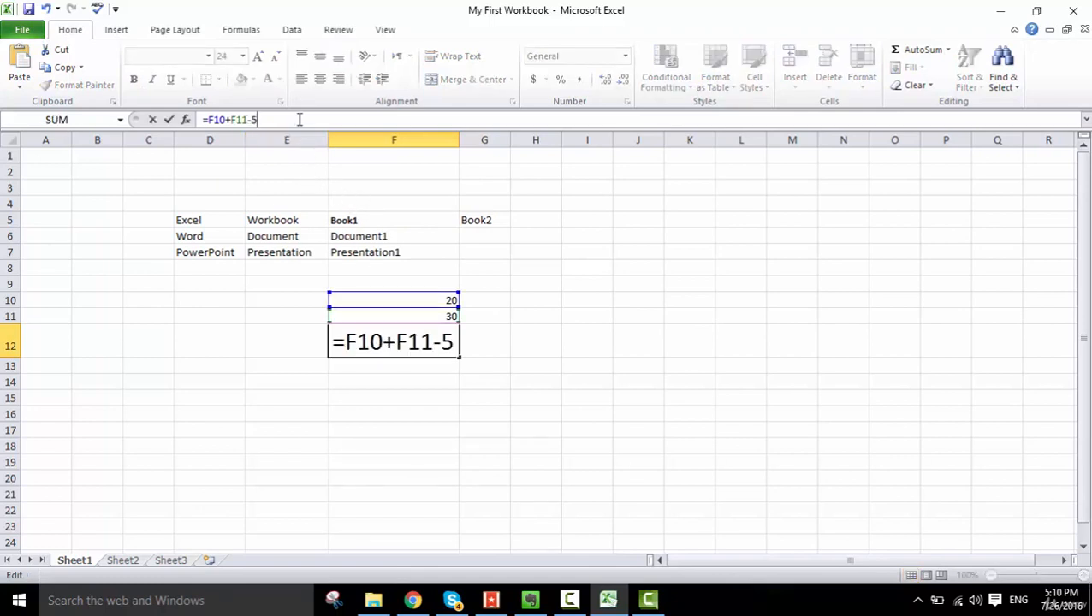
{"action": "key", "text": "Return"}
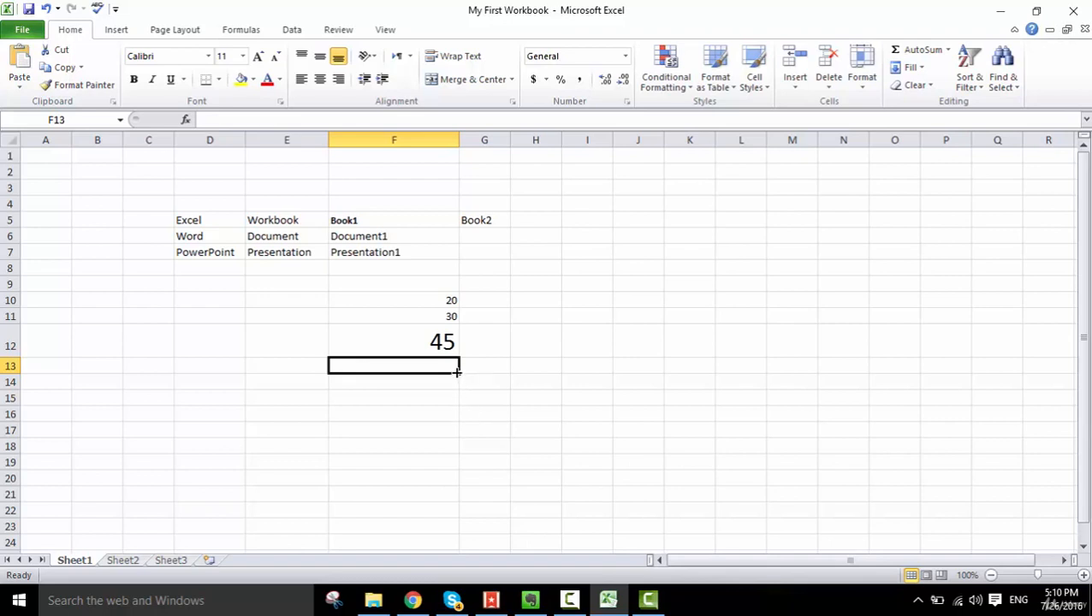
- Fill the formula from cell F12 down through cell F16
{"action": "mouse_move", "coordinate": [458, 372]}
{"action": "left_mouse_down"}
{"action": "mouse_move", "coordinate": [456, 443]}
{"action": "mouse_move", "coordinate": [455, 374]}
{"action": "left_mouse_up"}
{"action": "left_click", "coordinate": [429, 338]}
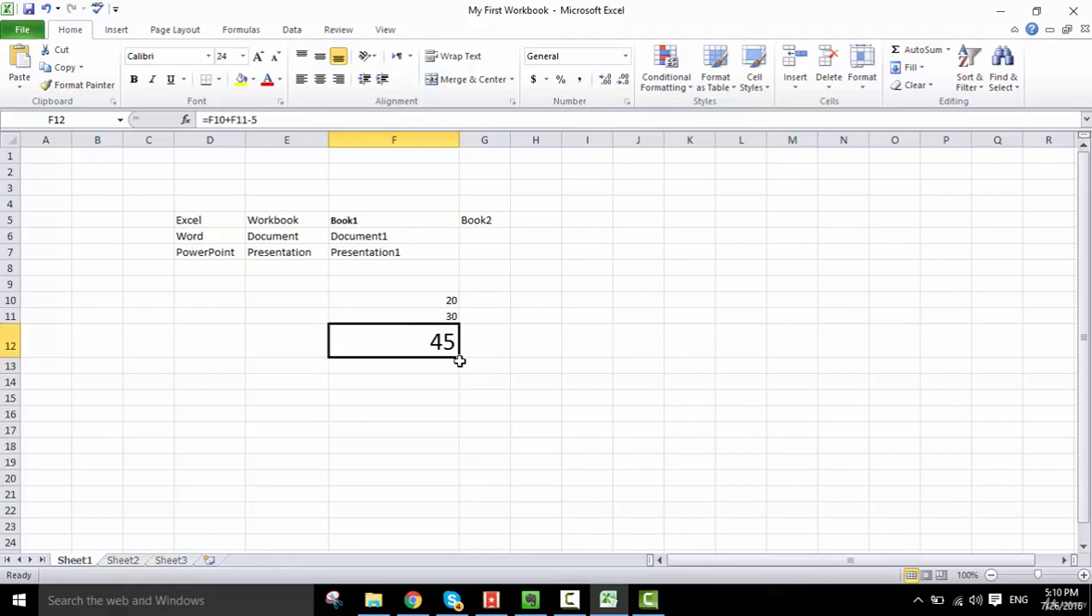
{"action": "left_click_drag", "start_coordinate": [457, 360], "coordinate": [458, 488]}
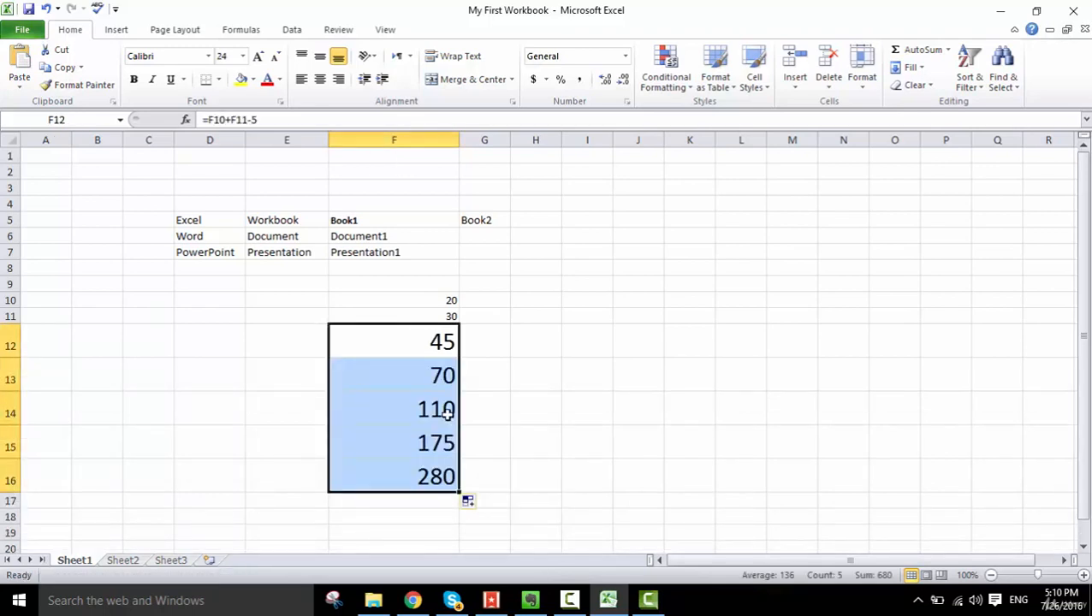
- Check the copied formulas in F13, F15 and F16 against the original formula in F12
{"action": "left_click", "coordinate": [423, 379]}
{"action": "left_click", "coordinate": [425, 430]}
{"action": "left_click", "coordinate": [425, 477]}
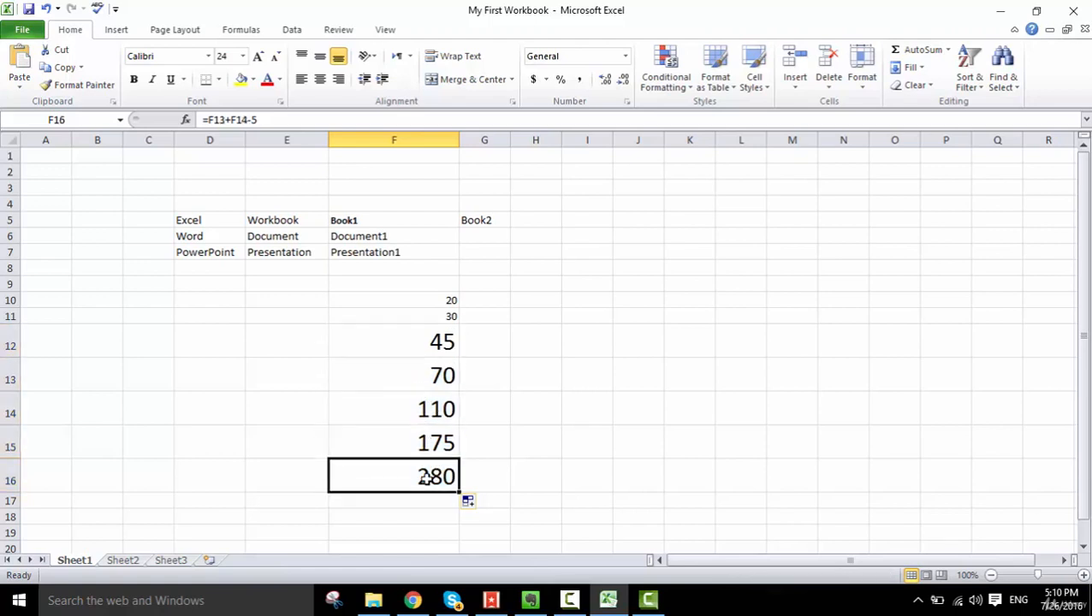
{"action": "left_click", "coordinate": [435, 342]}
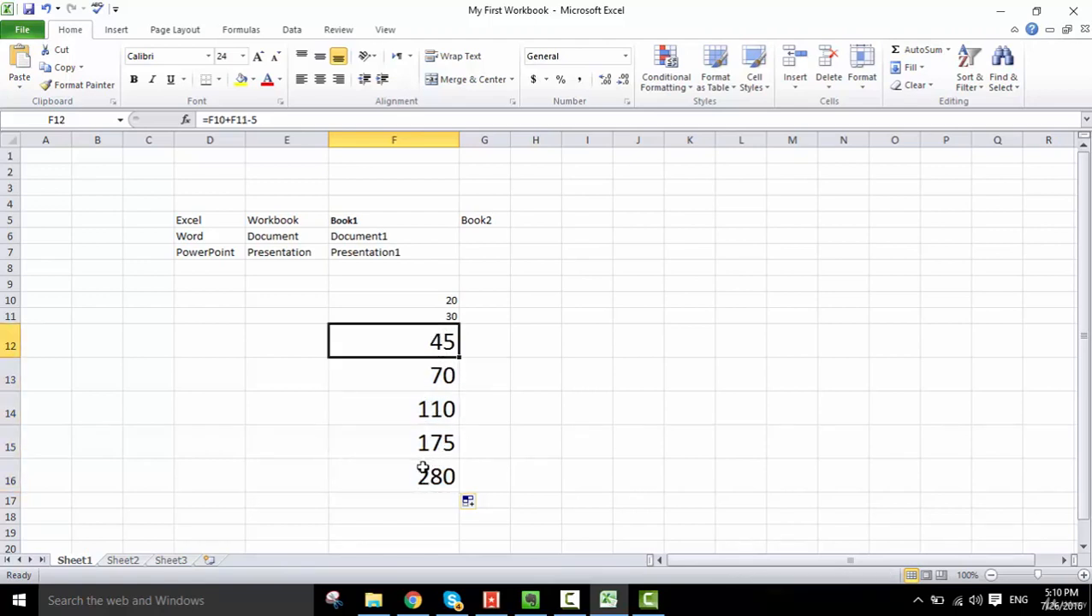
- Clear the filled cells F13 to F16 and reselect cell F12
{"action": "left_click_drag", "start_coordinate": [426, 471], "coordinate": [425, 383]}
{"action": "key", "text": "Delete"}
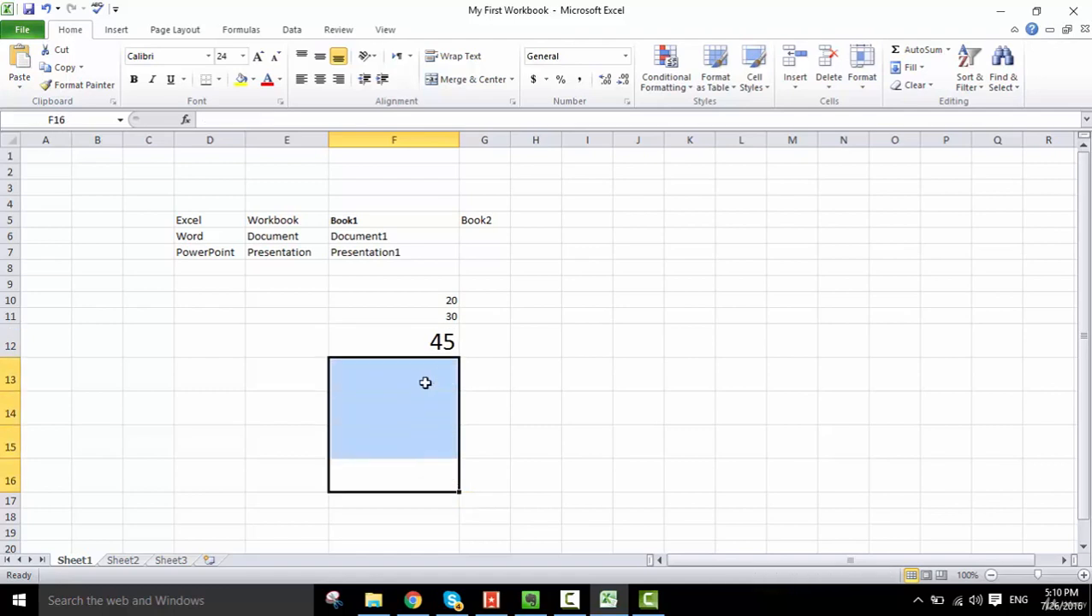
{"action": "left_click", "coordinate": [519, 426]}
{"action": "left_click", "coordinate": [432, 346]}
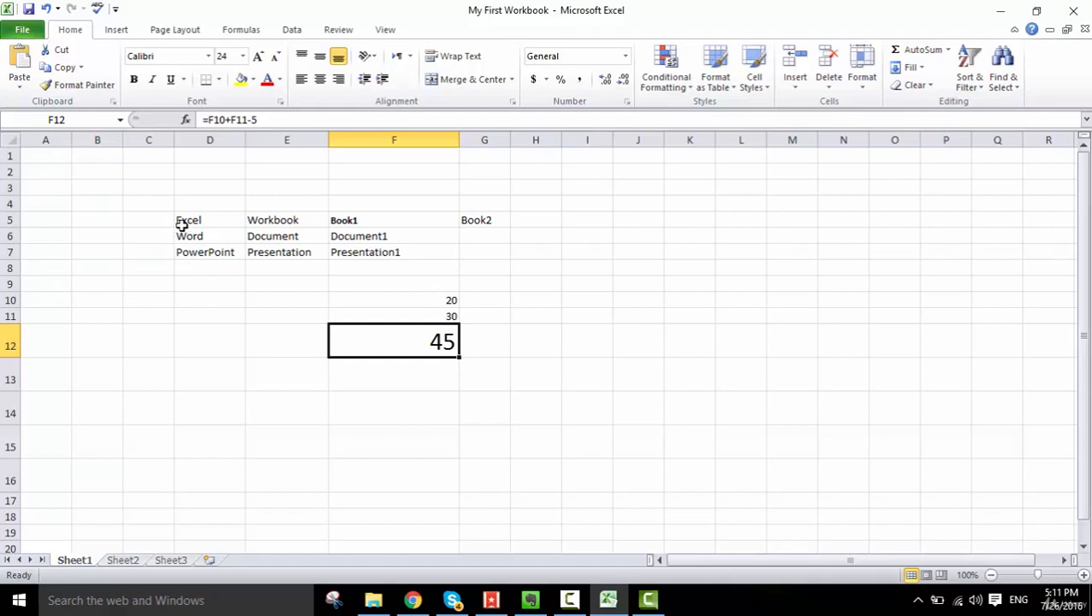
- Browse down through the empty rows below the table and back up, and try the horizontal scroll bar
{"action": "scroll", "coordinate": [790, 369], "scroll_direction": "down", "scroll_amount": 5}
{"action": "scroll", "coordinate": [753, 366], "scroll_direction": "down", "scroll_amount": 3}
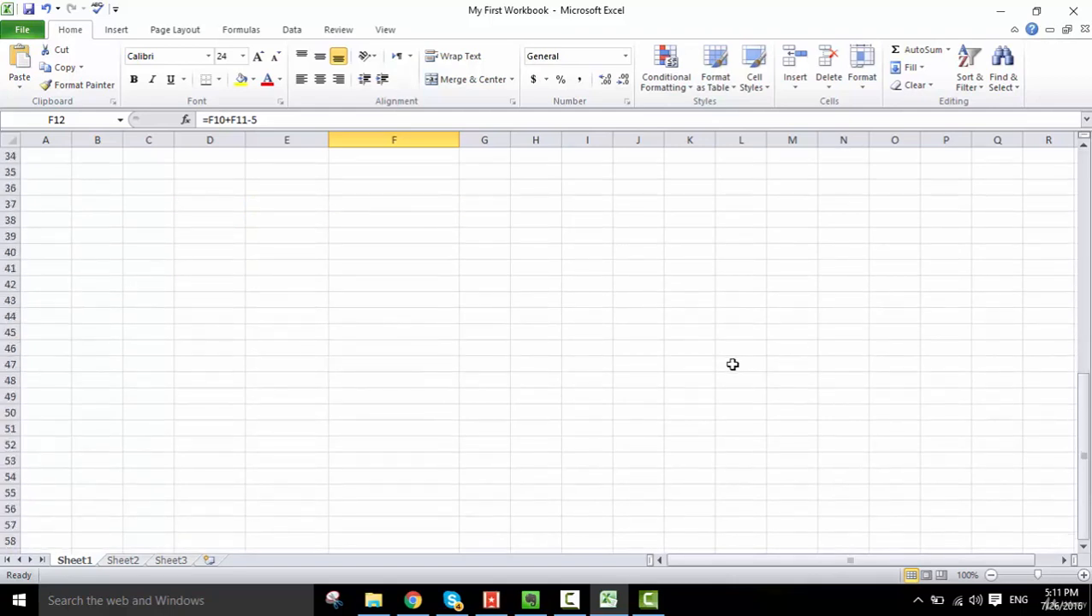
{"action": "left_click_drag", "start_coordinate": [1085, 414], "coordinate": [1087, 195]}
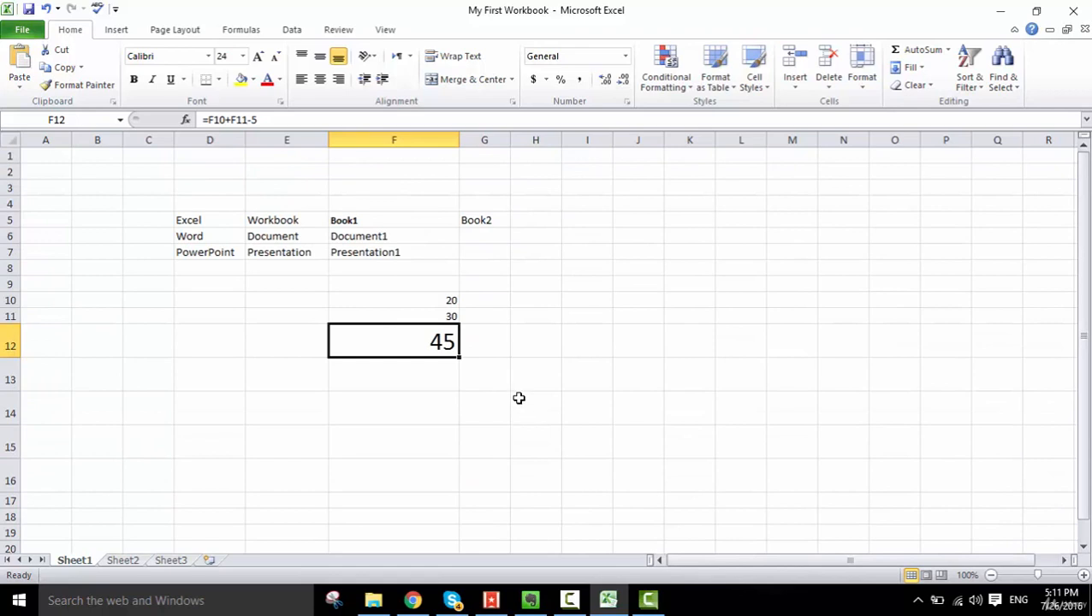
{"action": "scroll", "coordinate": [519, 397], "scroll_direction": "down", "scroll_amount": 10}
{"action": "scroll", "coordinate": [519, 395], "scroll_direction": "up", "scroll_amount": 7}
{"action": "scroll", "coordinate": [519, 395], "scroll_direction": "up", "scroll_amount": 3}
{"action": "left_click_drag", "start_coordinate": [730, 561], "coordinate": [539, 574]}
- Split the worksheet into upper and lower panes, select cell N7 in the lower pane, and remove the split
{"action": "left_click_drag", "start_coordinate": [1082, 137], "coordinate": [1005, 185]}
{"action": "left_click", "coordinate": [852, 385]}
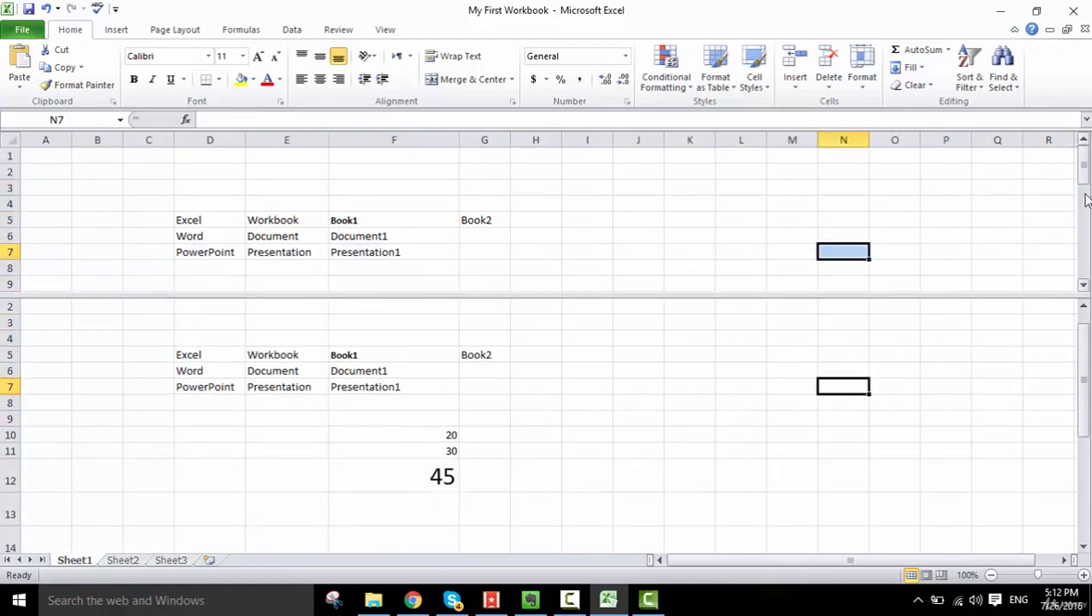
{"action": "left_click_drag", "start_coordinate": [1075, 290], "coordinate": [1051, 146]}
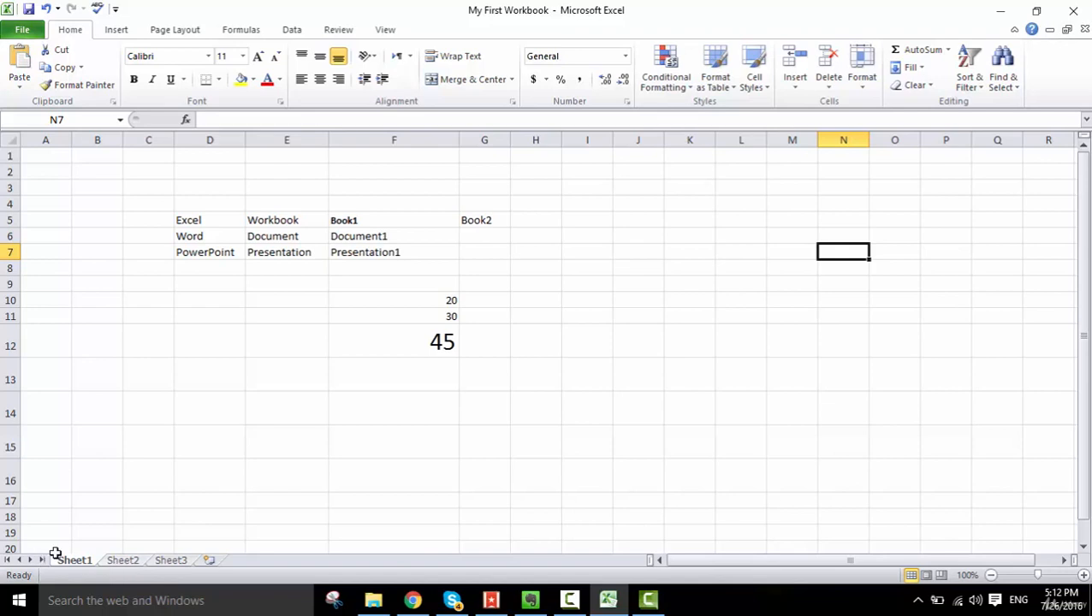
- View Sheet2, Sheet3 and Sheet1 in turn, alternate between Sheet1 and Sheet2, and end on Sheet2
{"action": "left_click", "coordinate": [116, 561]}
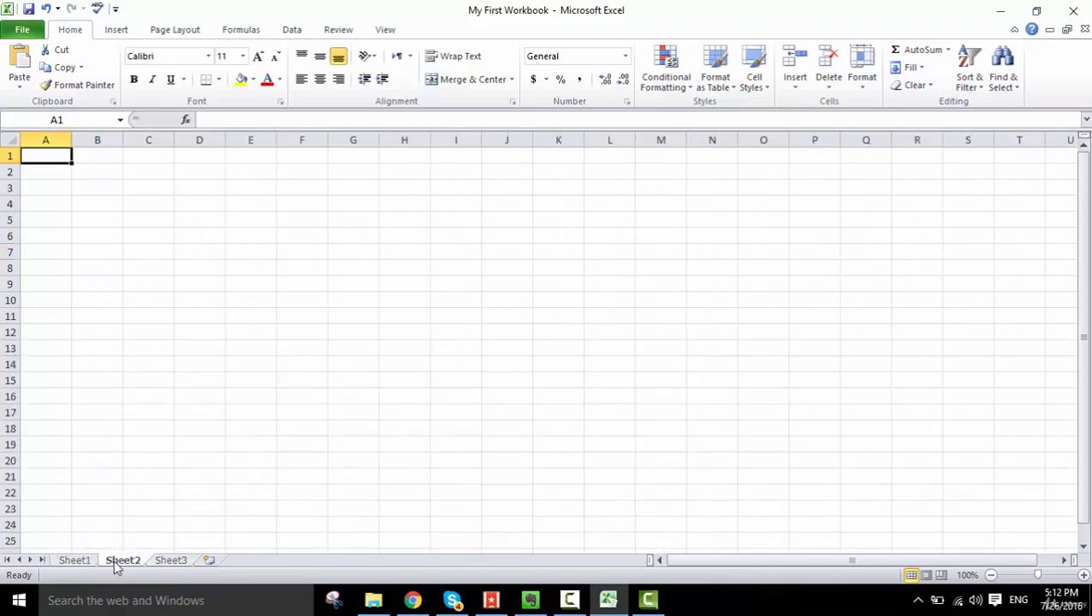
{"action": "left_click", "coordinate": [177, 561]}
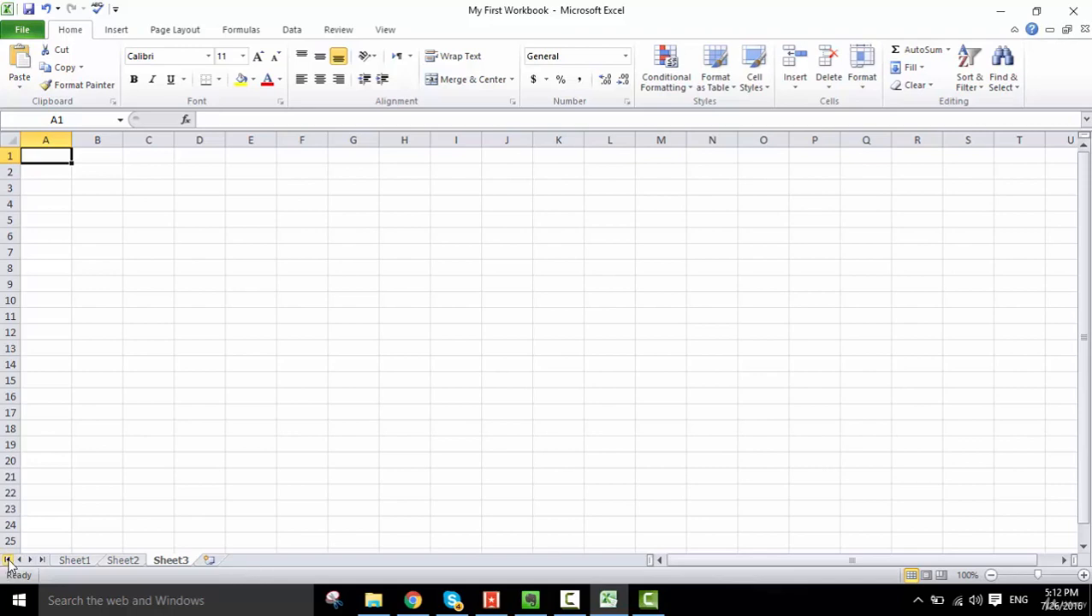
{"action": "left_click", "coordinate": [70, 561]}
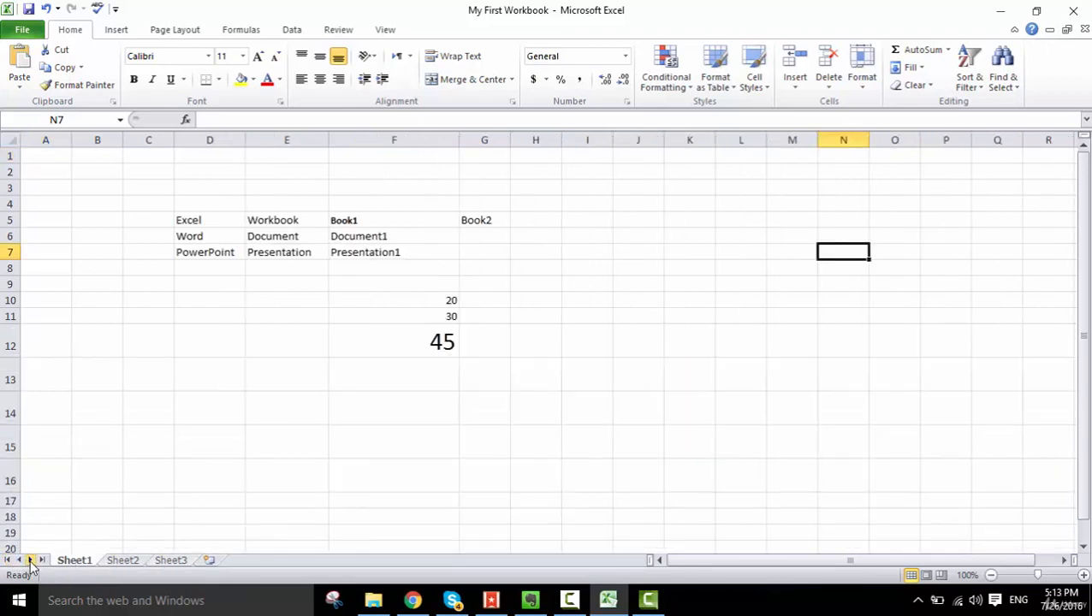
{"action": "left_click", "coordinate": [123, 562]}
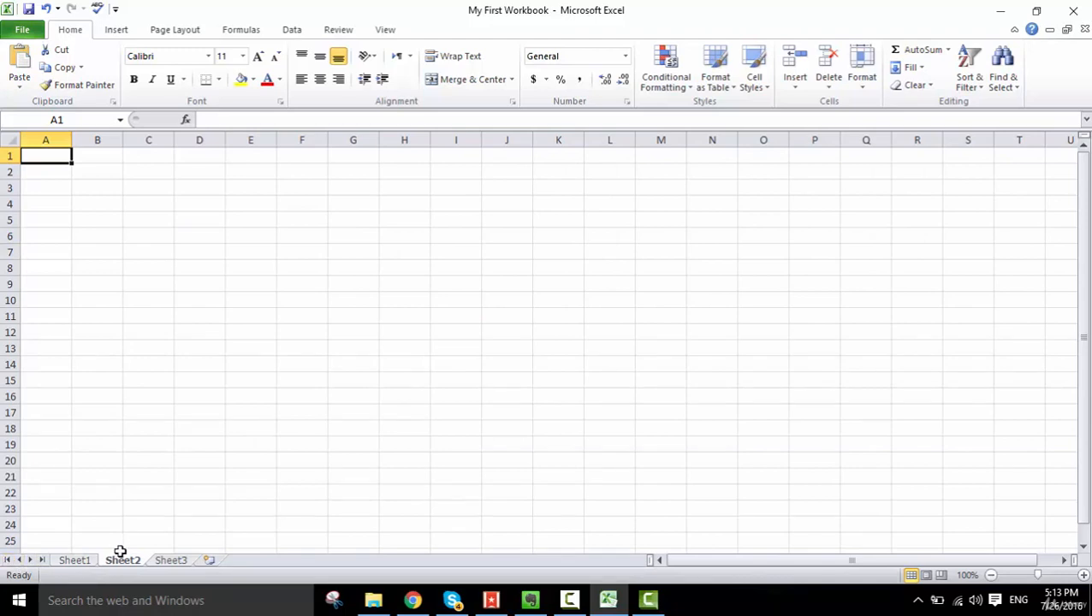
{"action": "left_click", "coordinate": [73, 561]}
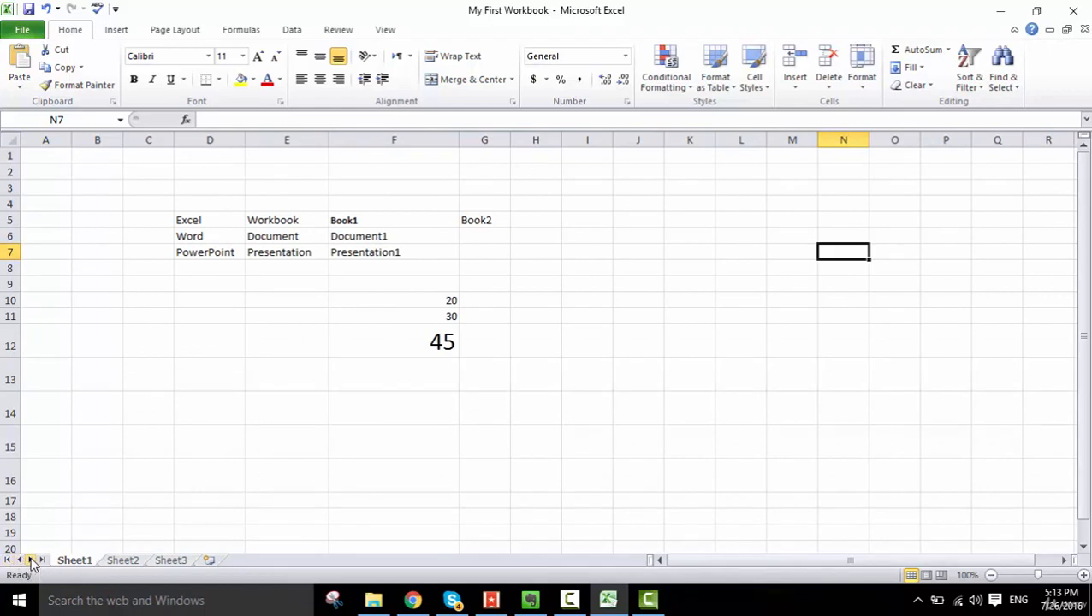
{"action": "left_click", "coordinate": [129, 561]}
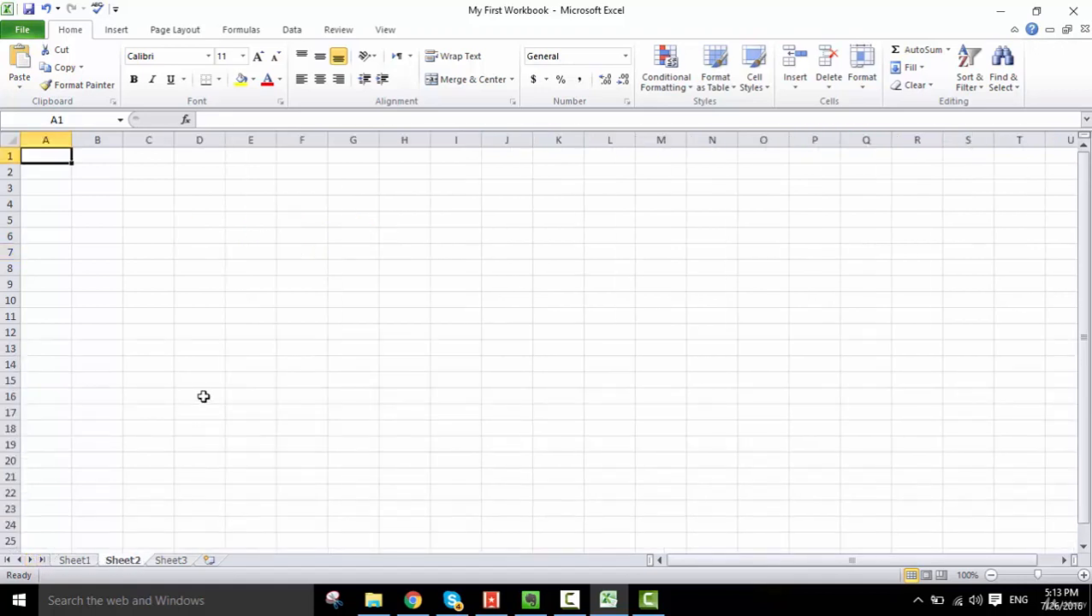
- Enter sfsd in cell D16 of Sheet2 and switch to Sheet1
{"action": "left_click", "coordinate": [204, 396]}
{"action": "type", "text": "sfsd"}
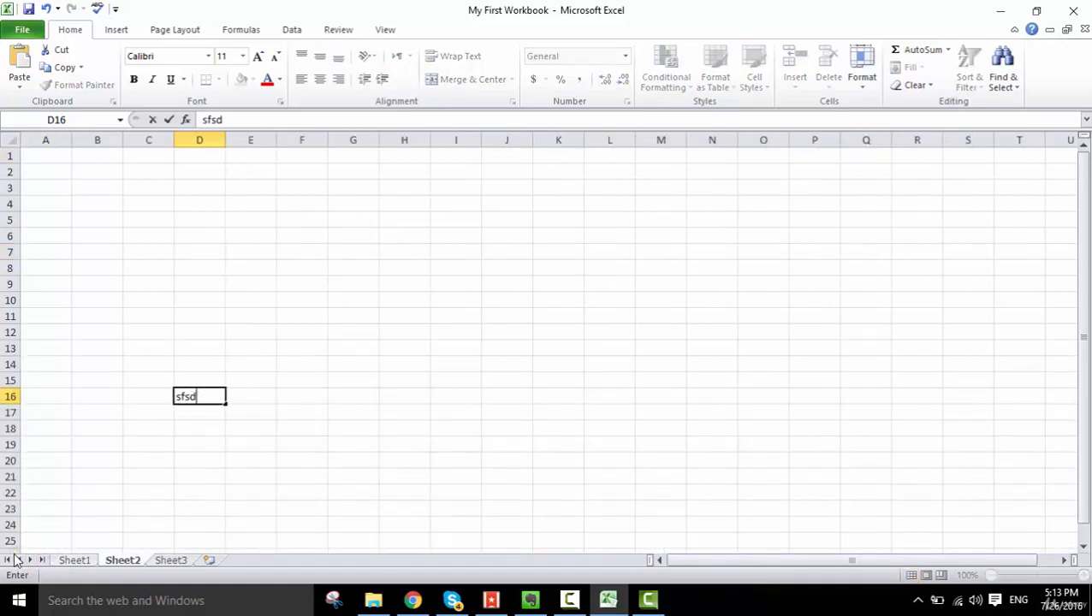
{"action": "left_click", "coordinate": [62, 561]}
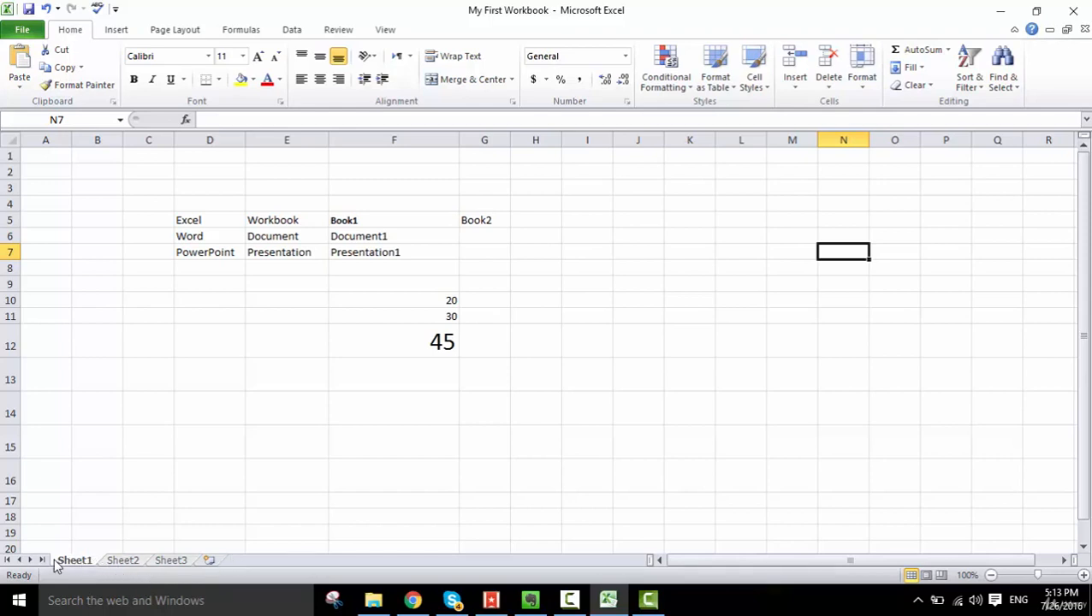
- View Sheet2 and Sheet3 in turn and return to Sheet1
{"action": "left_click", "coordinate": [136, 562]}
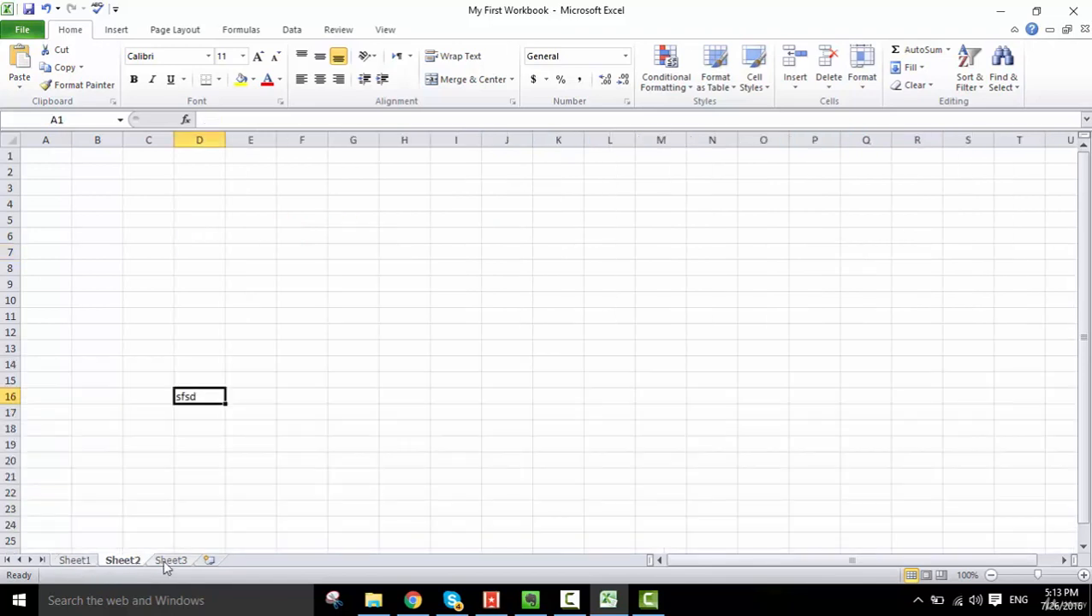
{"action": "left_click", "coordinate": [169, 563]}
{"action": "left_click", "coordinate": [84, 564]}
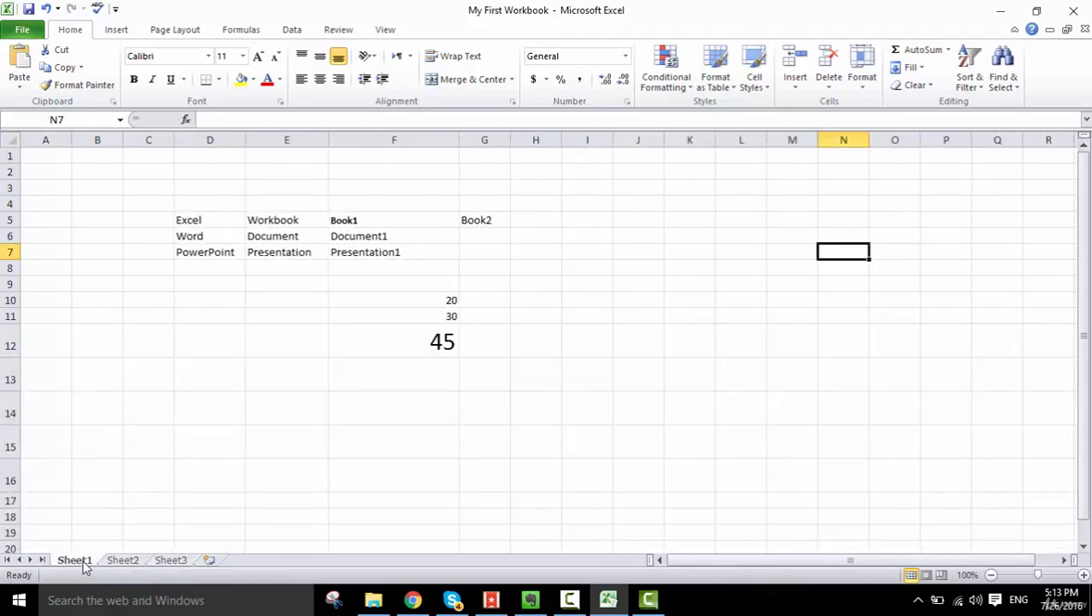
- Insert two new worksheets after Sheet3
{"action": "left_click", "coordinate": [210, 562]}
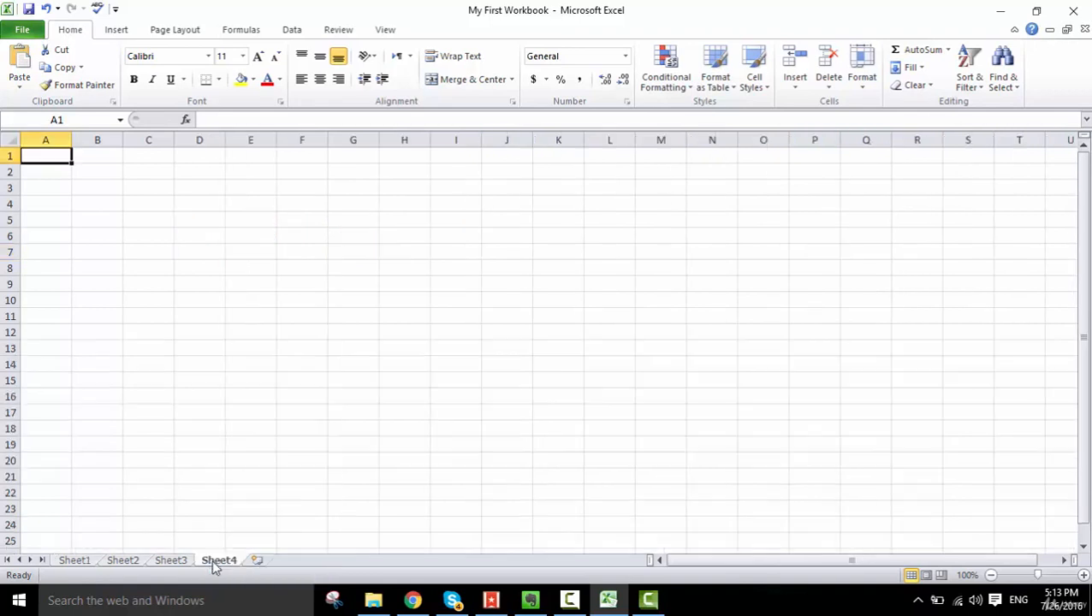
{"action": "left_click", "coordinate": [258, 561]}
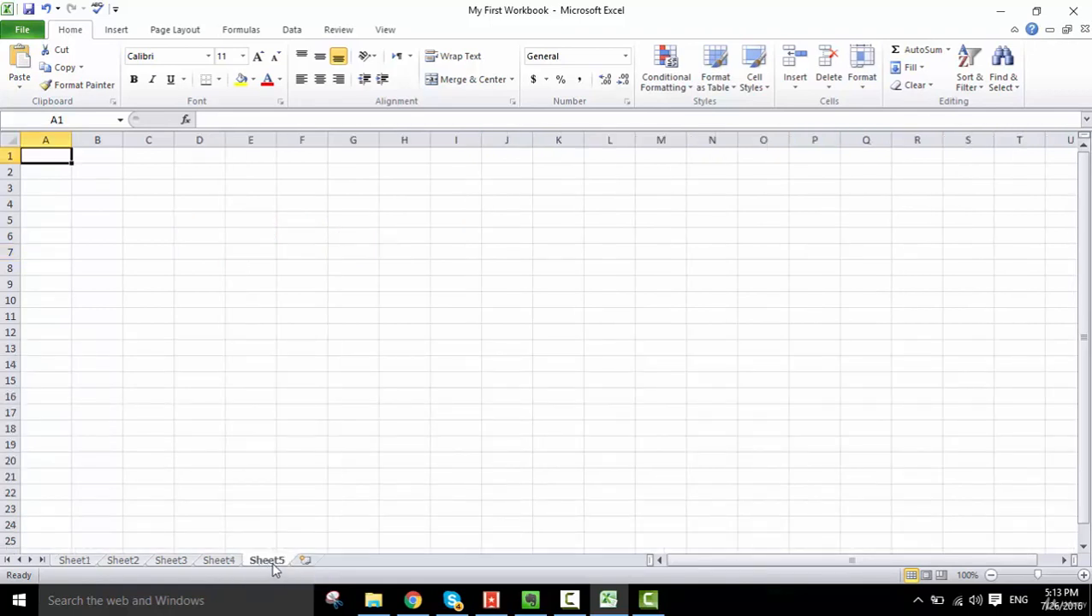
- Rename the Sheet5 worksheet with a person's first name, and rename it again as Salary
{"action": "double_click", "coordinate": [268, 562]}
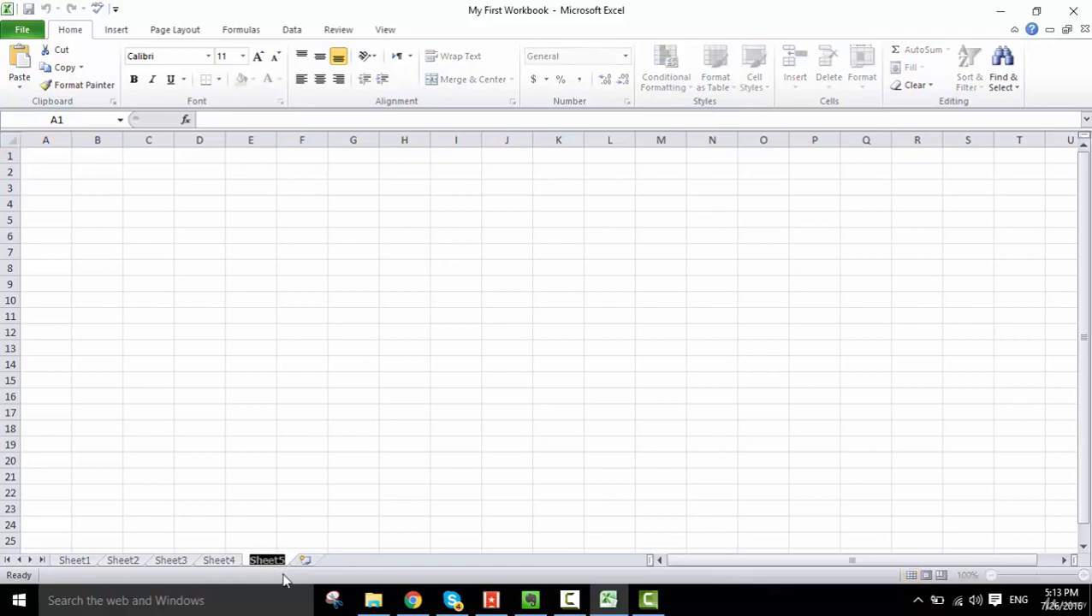
{"action": "type", "text": "Mehdi"}
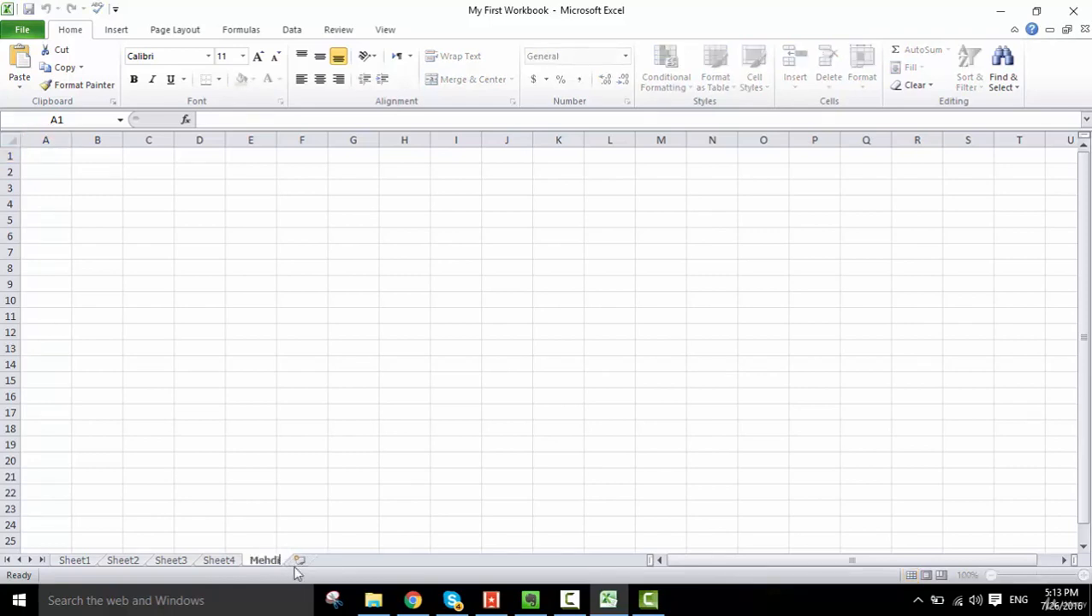
{"action": "key", "text": "Return"}
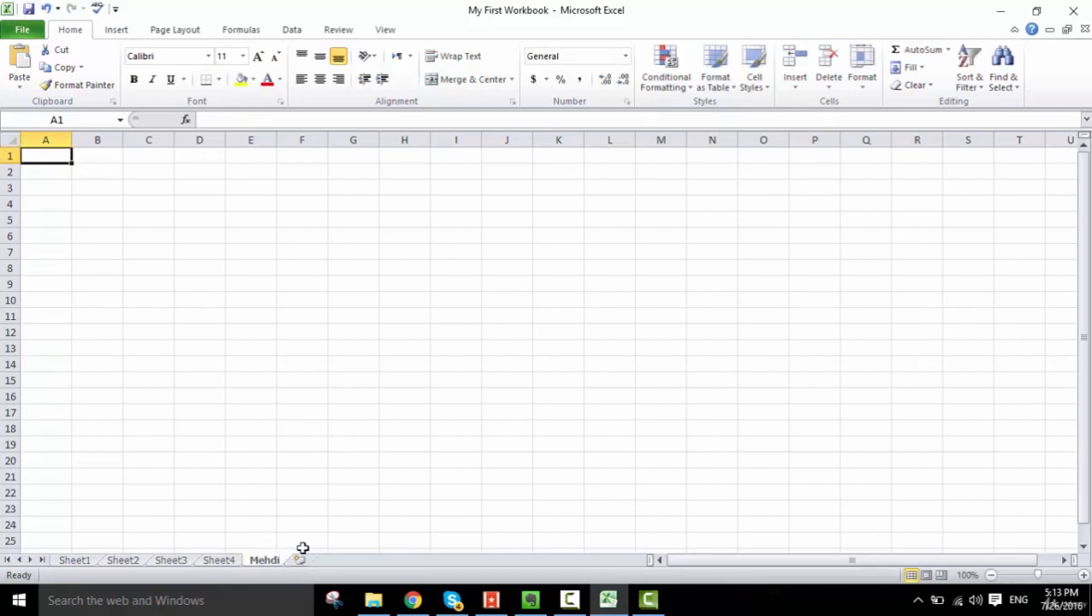
{"action": "double_click", "coordinate": [261, 563]}
{"action": "type", "text": "Sal"}
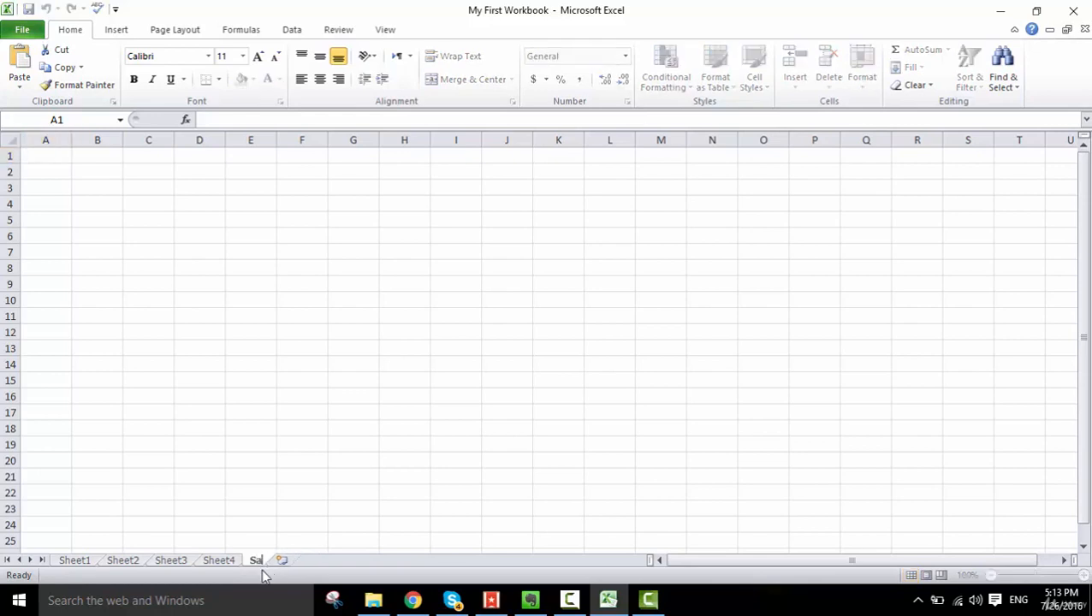
{"action": "type", "text": "ary"}
{"action": "key", "text": "Return"}
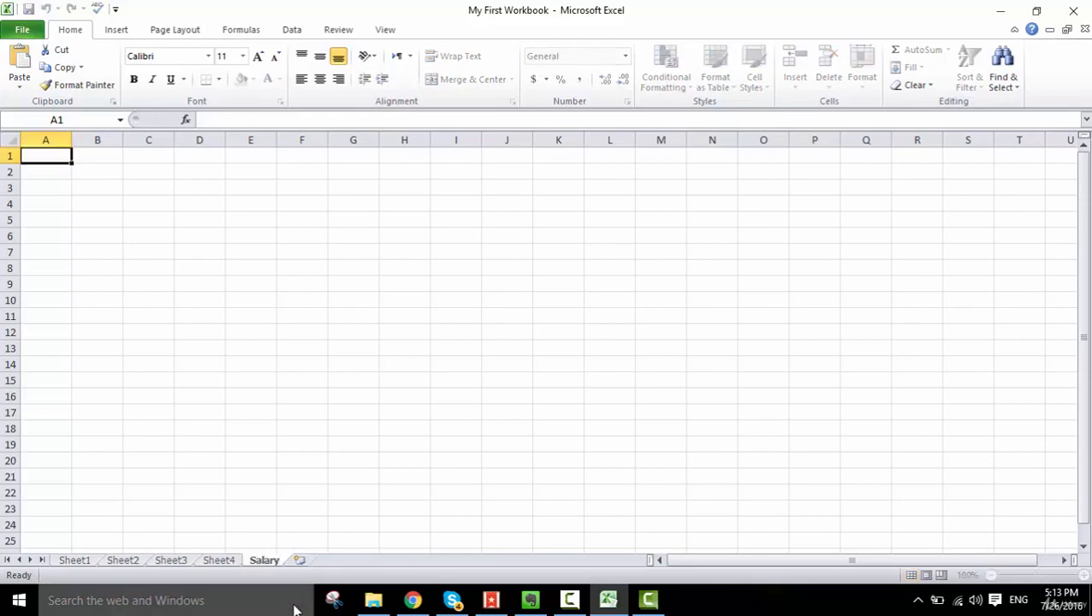
- Rename the Salary worksheet as Marks
{"action": "double_click", "coordinate": [271, 562]}
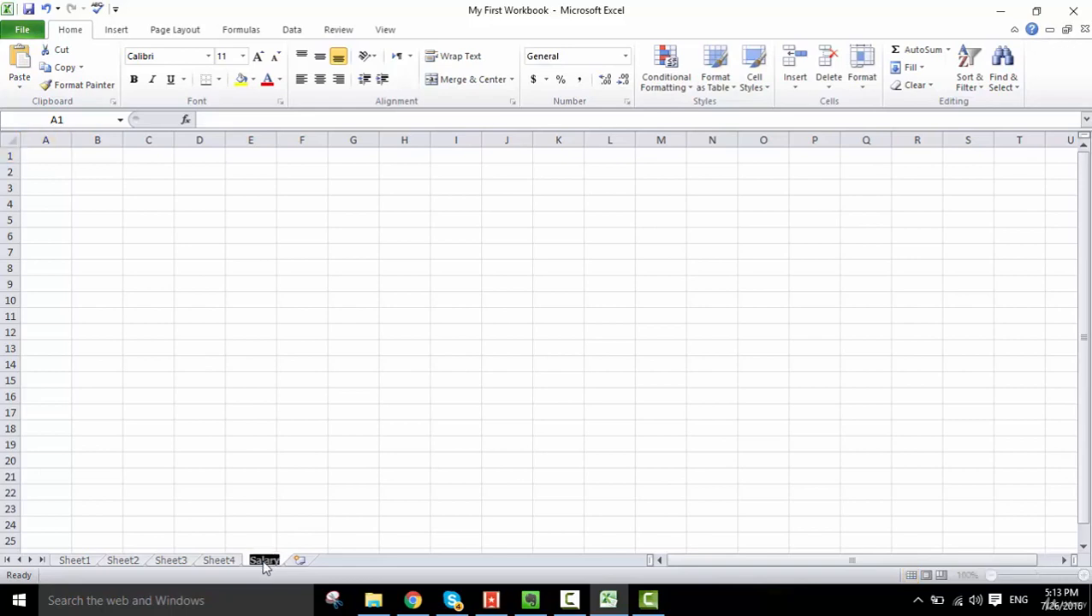
{"action": "type", "text": "Marks"}
{"action": "key", "text": "Return"}
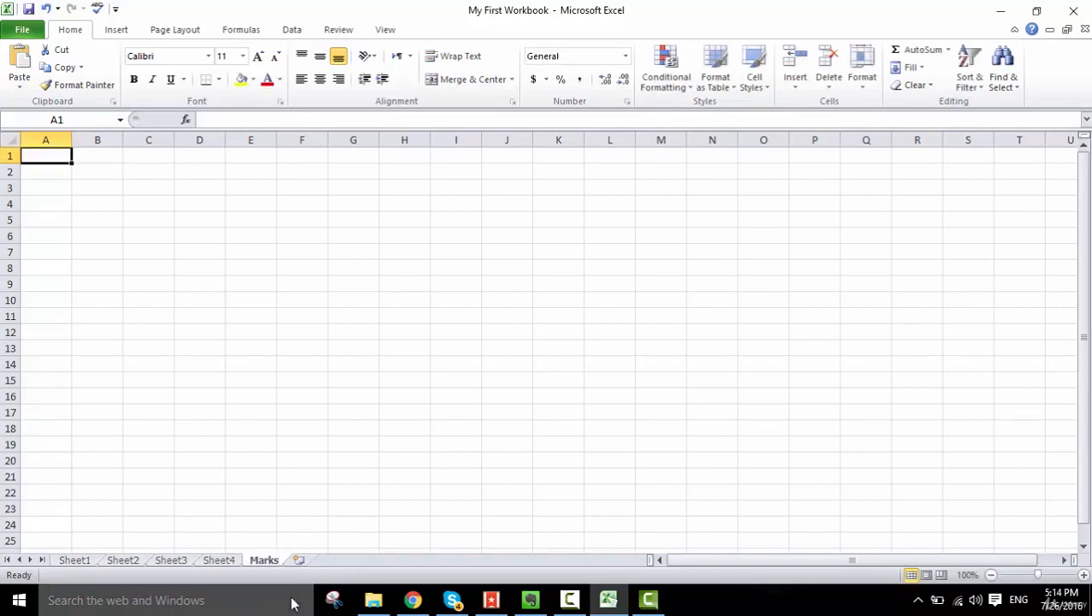
- Rename the Sheet4 worksheet as Attendance and switch to the Marks sheet
{"action": "double_click", "coordinate": [225, 558]}
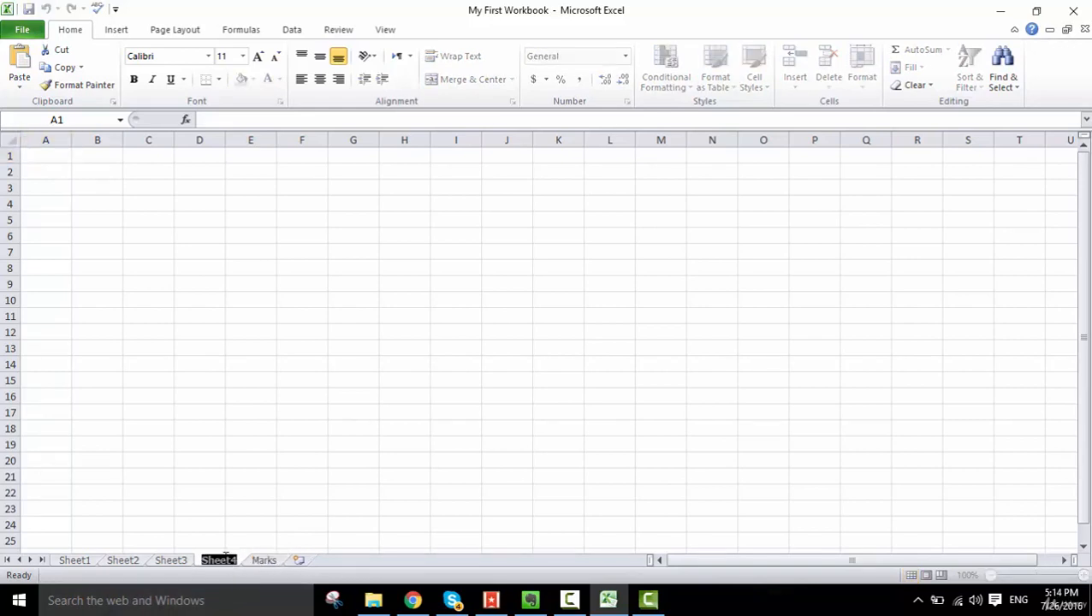
{"action": "type", "text": "Attendance"}
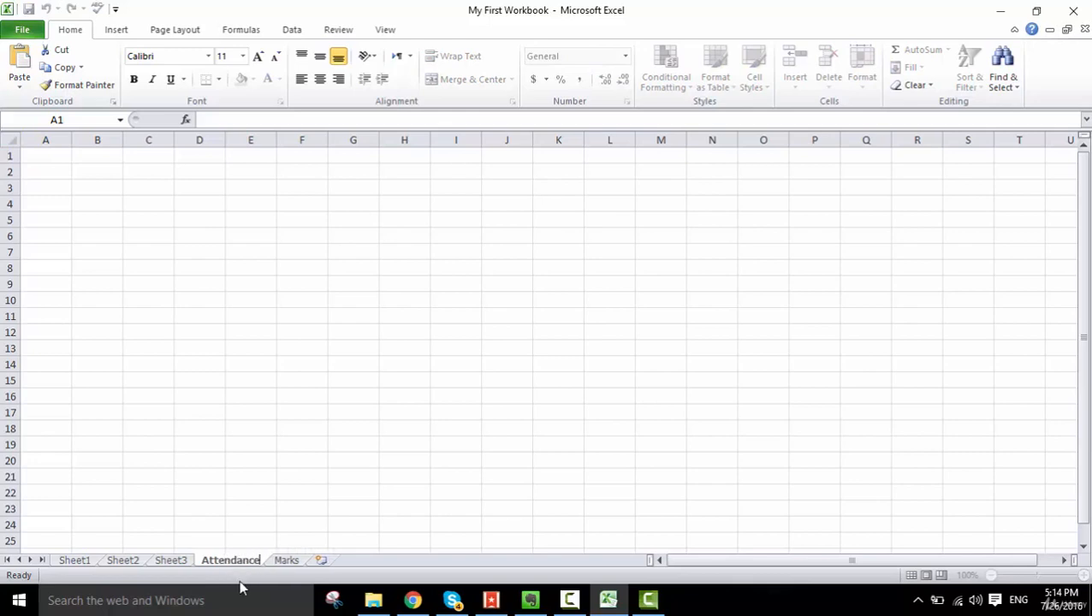
{"action": "key", "text": "Return"}
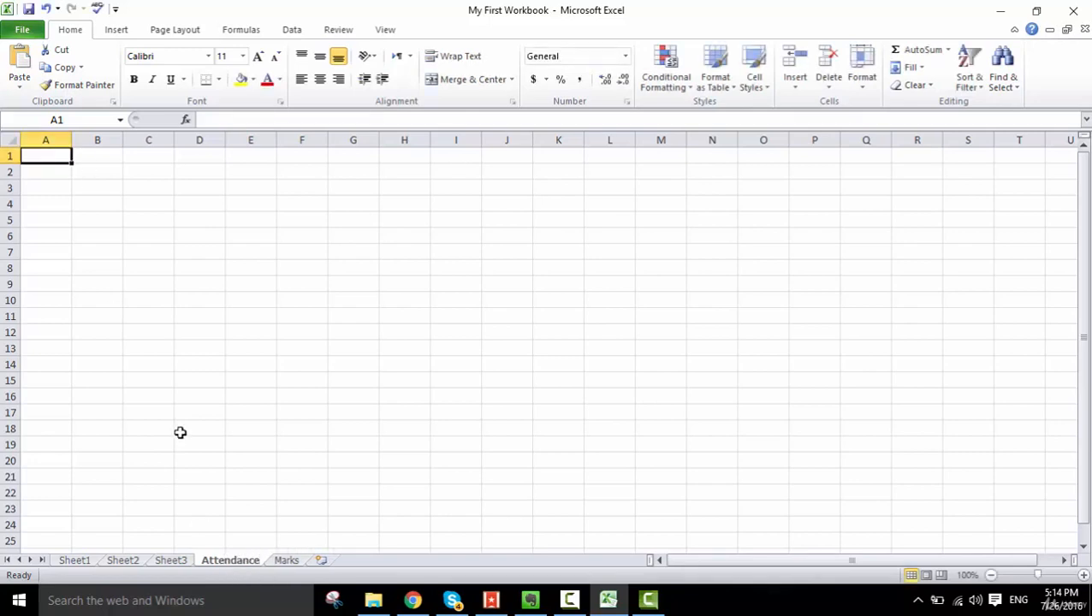
{"action": "left_click", "coordinate": [287, 561]}
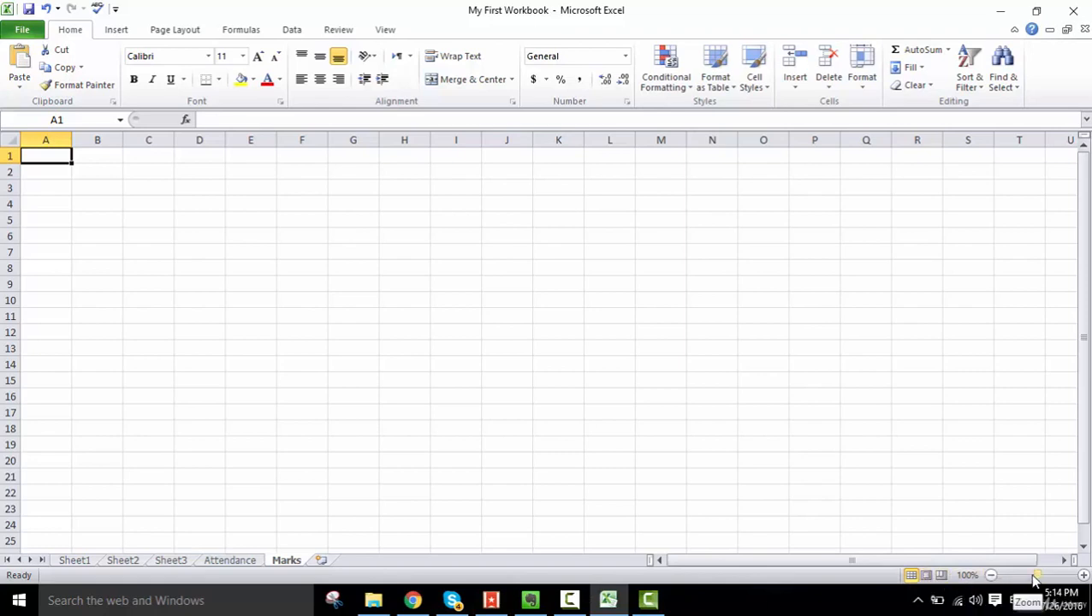
- Try adjusting the zoom level of the Marks worksheet
{"action": "left_click_drag", "start_coordinate": [1036, 575], "coordinate": [1037, 575]}
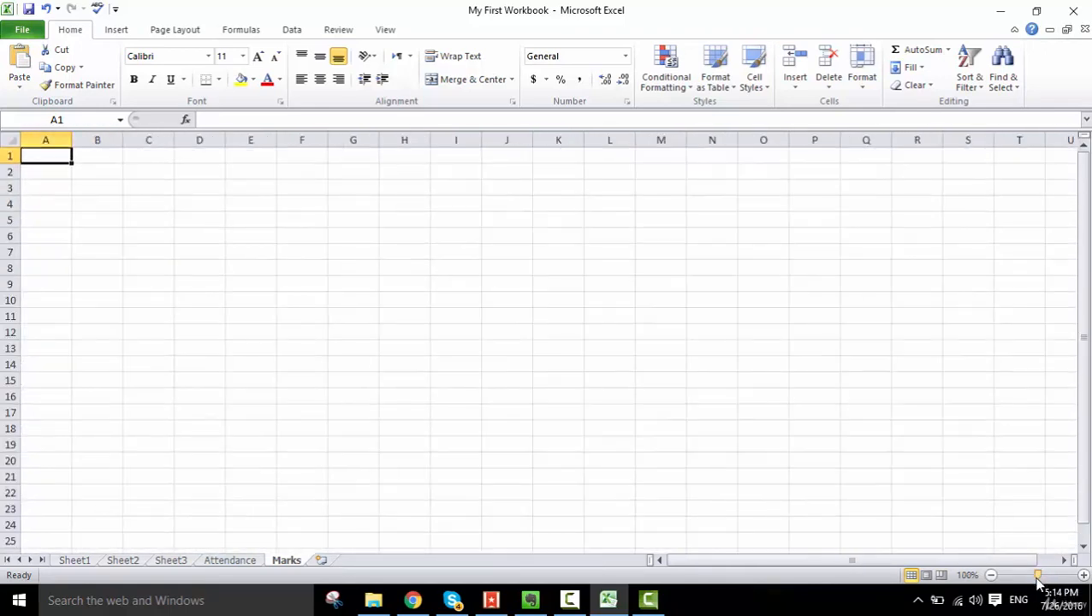